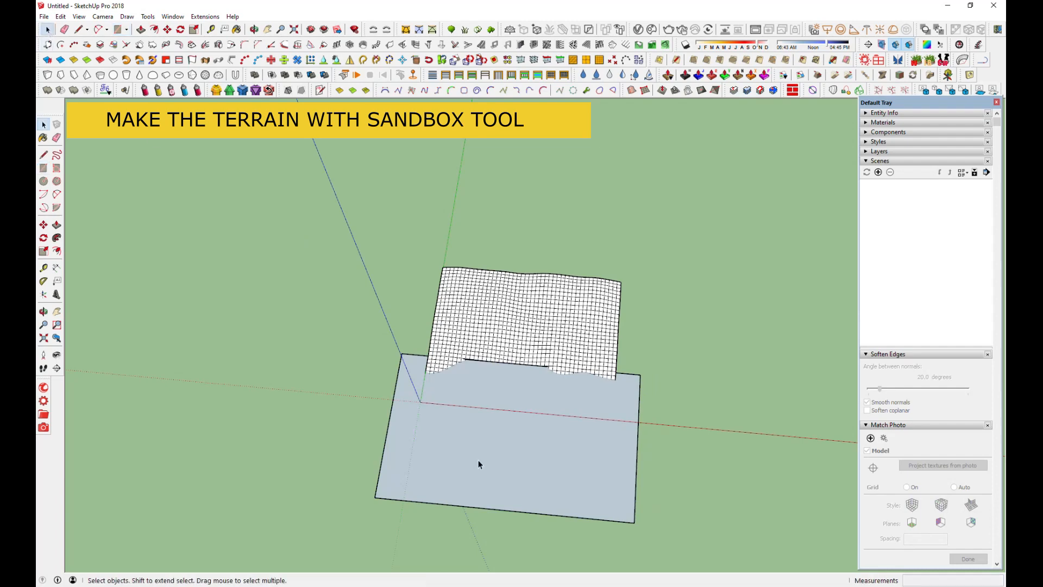
Step: Reverse the face of the flat base plane below the terrain mesh
left_click(523, 154)
right_click(505, 440)
left_click(529, 133)
Step: Adjust the base plane's height under the terrain mesh, finishing with a downward move of about 2' 15/16"
left_click(167, 29)
left_click_drag(528, 497, 530, 465)
scroll(528, 462, "up", 5)
middle_click_drag(538, 428, 543, 284)
scroll(542, 293, "up", 1)
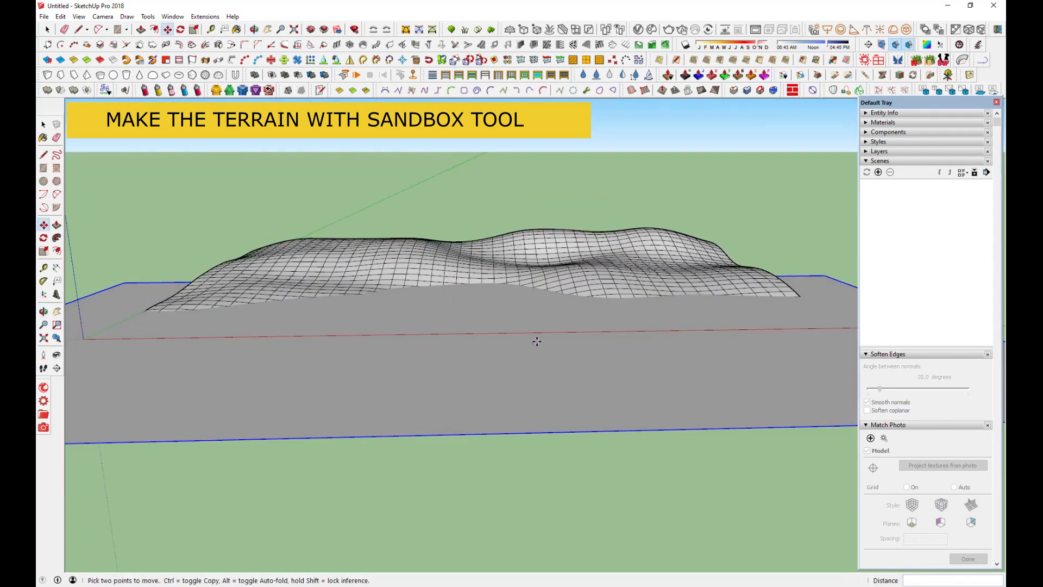
mouse_move(550, 465)
left_mouse_down()
mouse_move(545, 498)
mouse_move(545, 482)
left_mouse_up()
key("space")
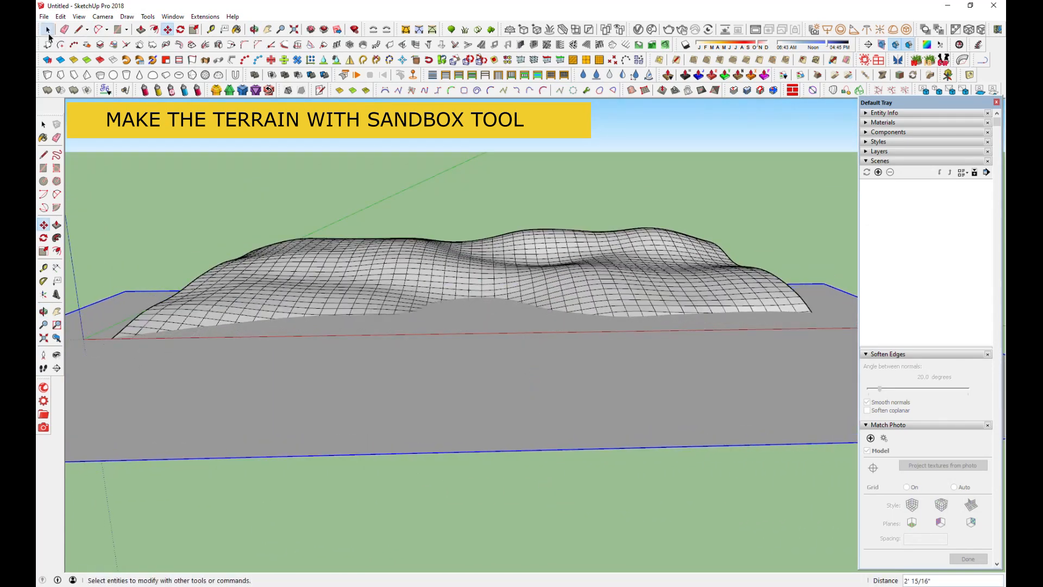
Step: Float the V-Ray for SketchUp toolbar over the model and open the Chaos Cosmos browser beside the terrain
scroll(525, 296, "up", 3)
left_click(268, 30)
left_click_drag(321, 224, 403, 258)
middle_click_drag(403, 258, 399, 264)
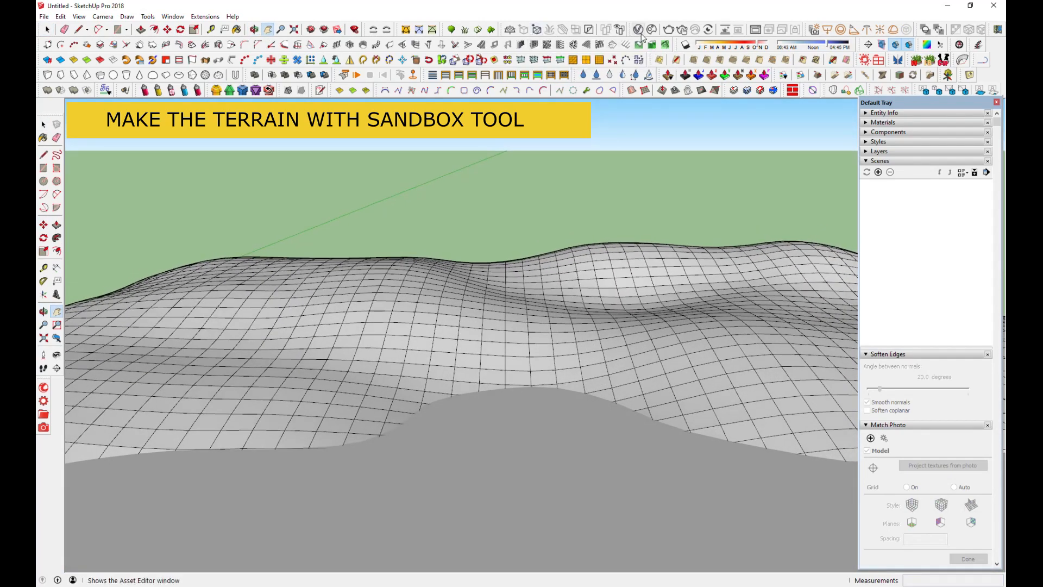
left_click_drag(649, 32, 197, 146)
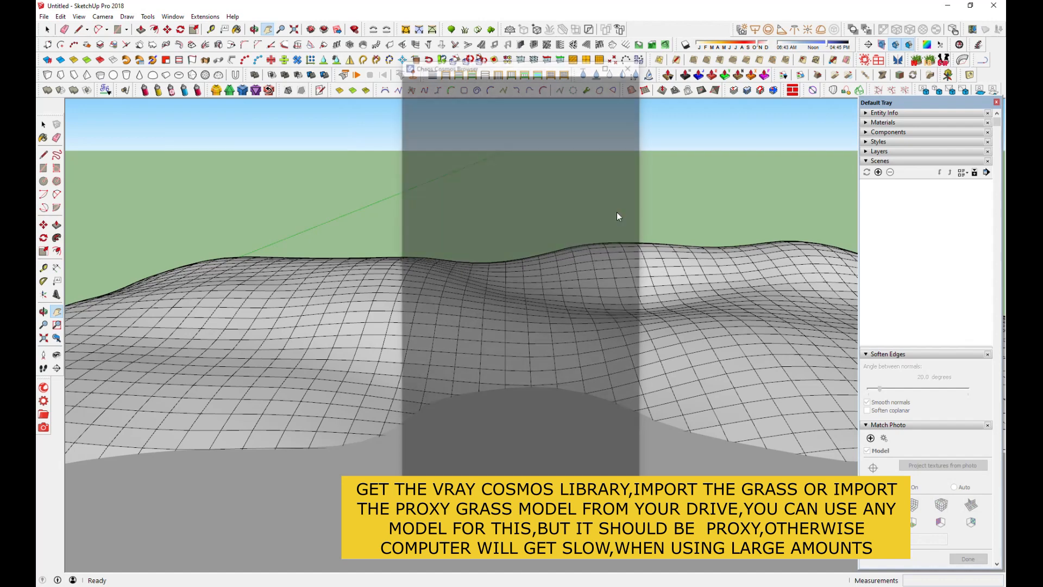
left_click_drag(522, 66, 190, 108)
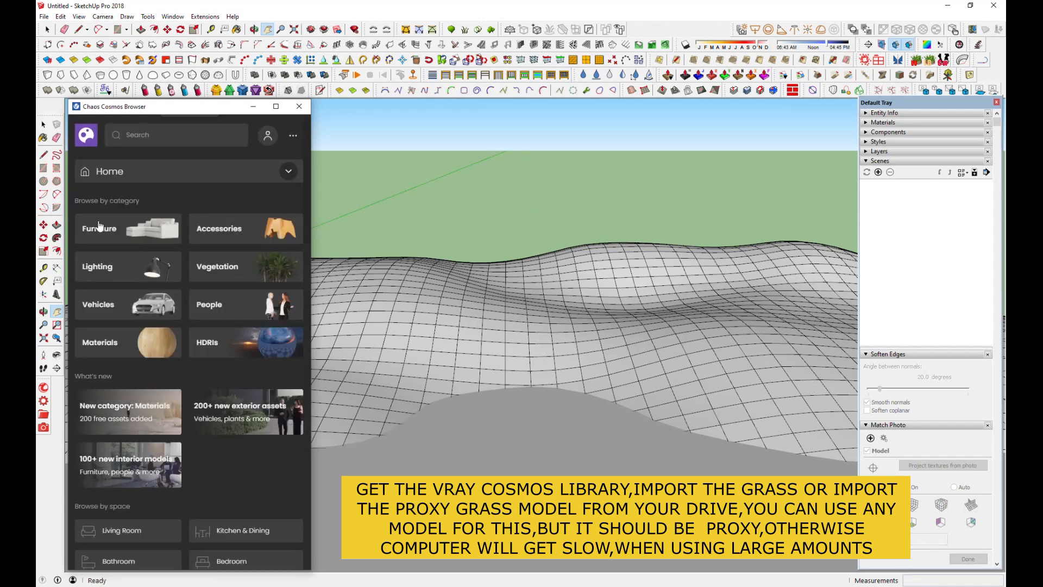
Step: Browse the Cosmos 3D models to the Flowers, grass & rocks category under Vegetation and find the field grasses
left_click(212, 270)
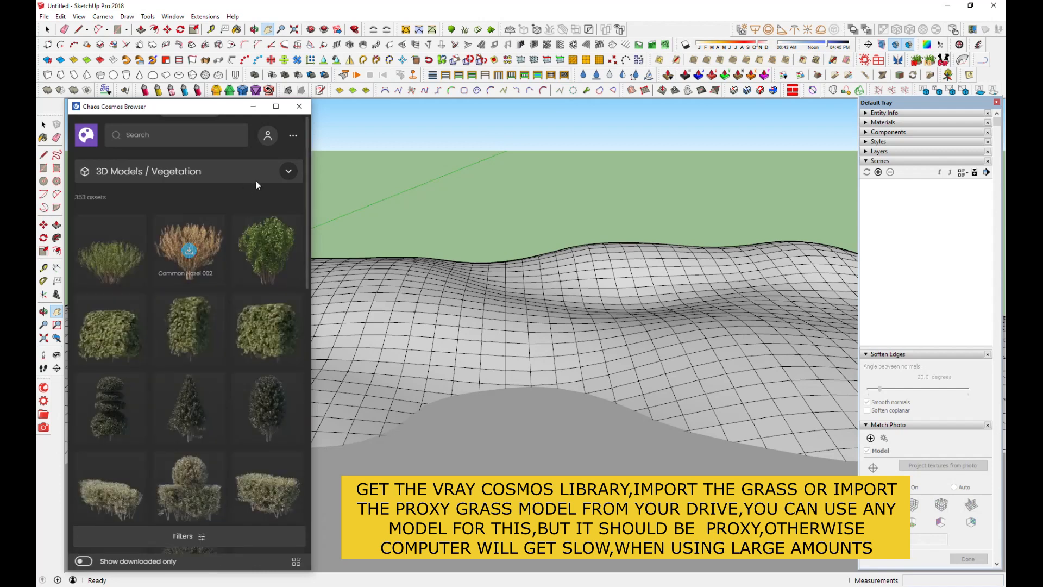
left_click(289, 173)
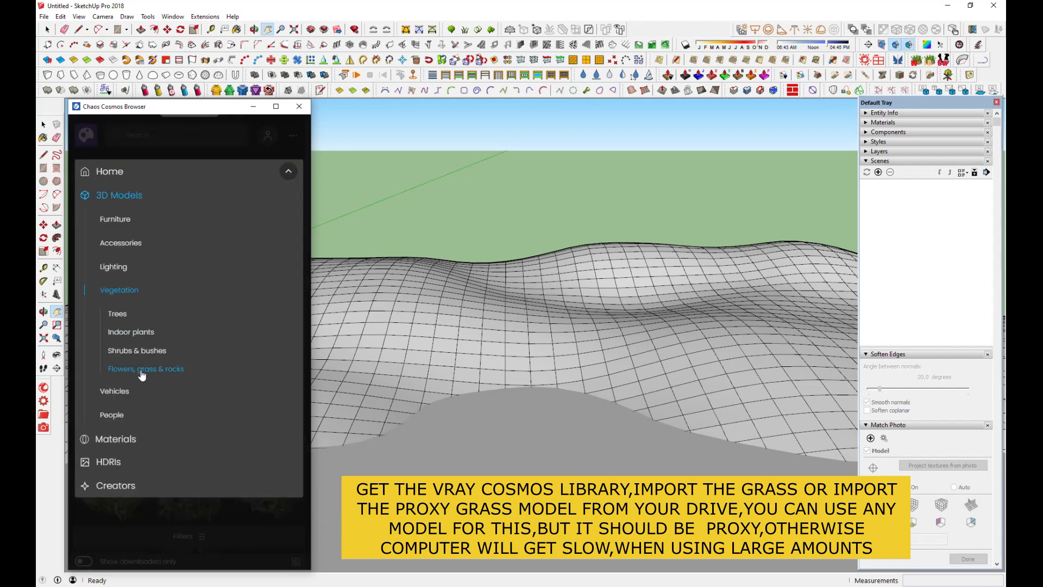
left_click(163, 373)
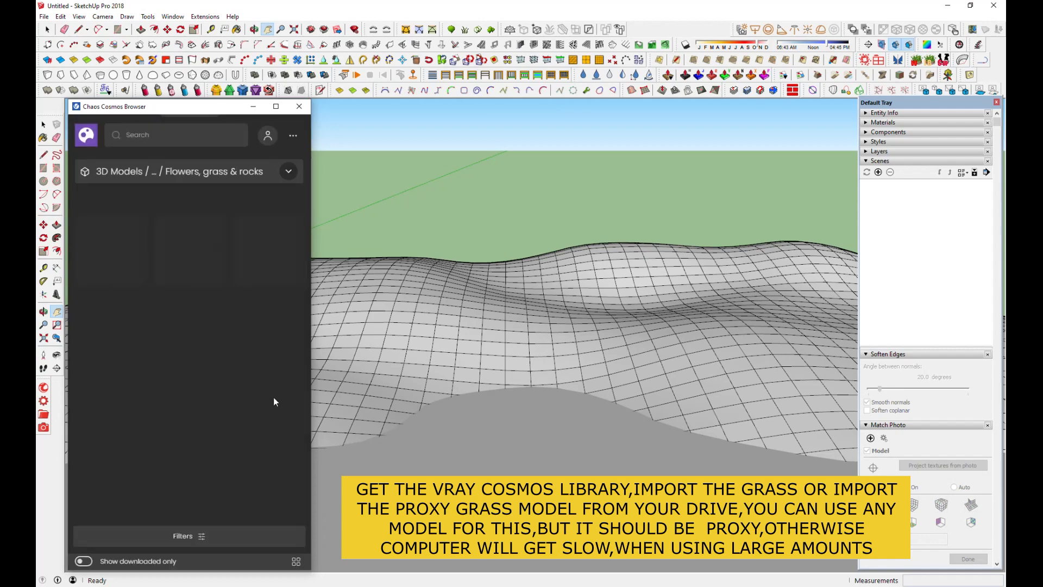
scroll(244, 366, "down", 10)
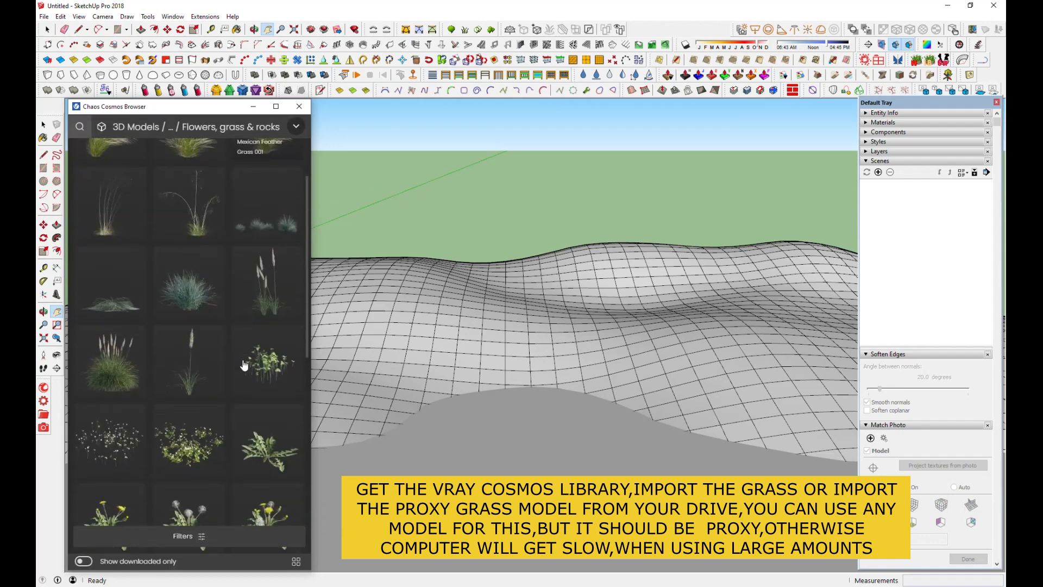
scroll(244, 365, "down", 2)
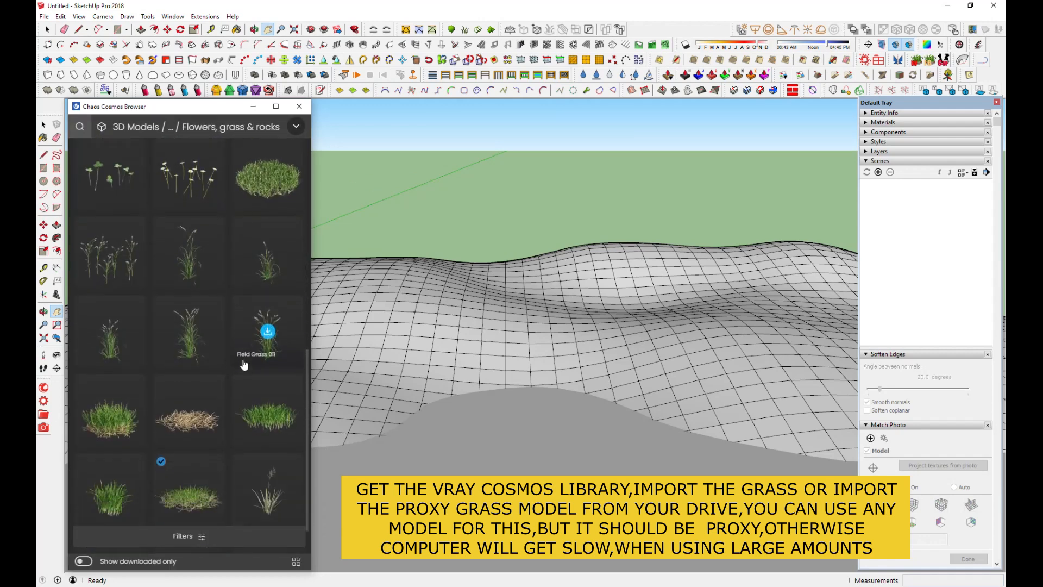
Step: Import the downloaded Field Grass 006 model and place it on the terrain mesh near the front
mouse_move(193, 462)
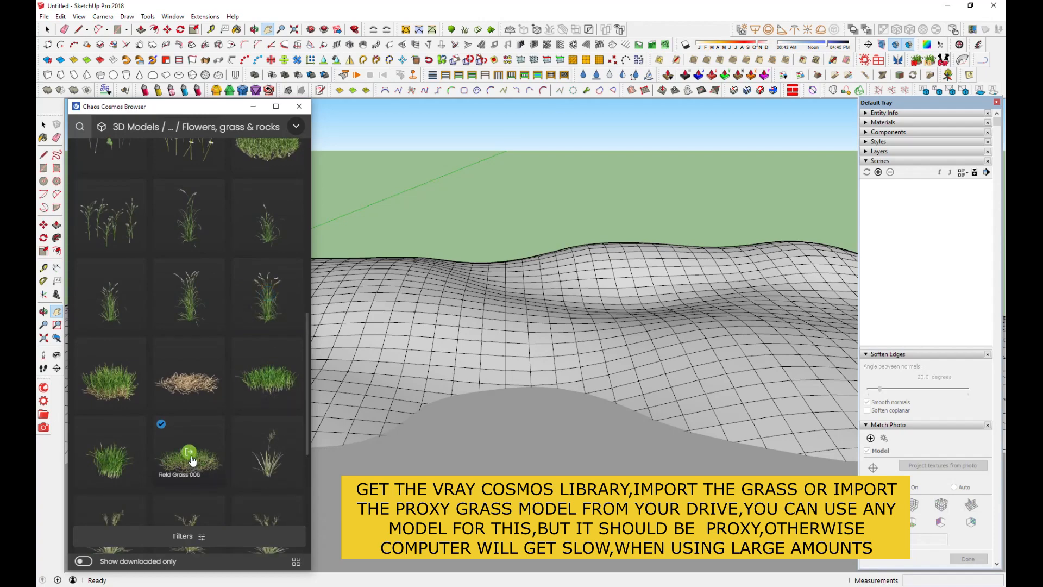
left_click(191, 454)
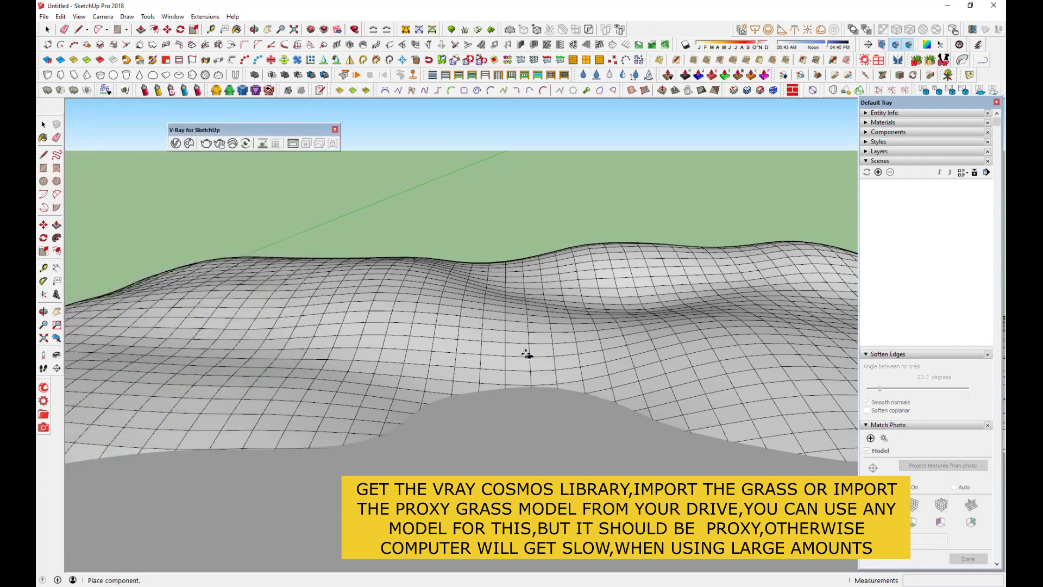
scroll(527, 354, "up", 5)
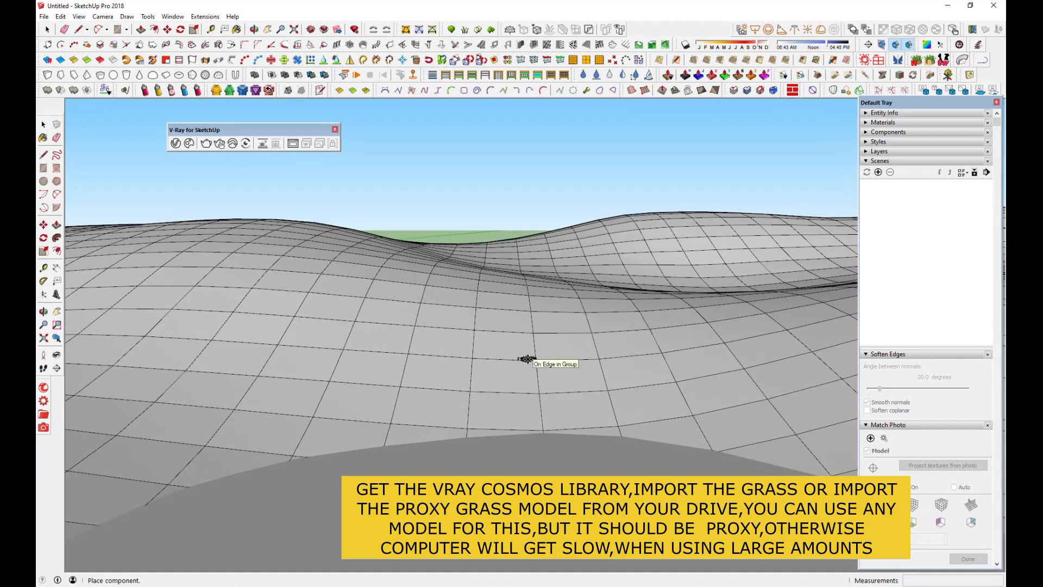
left_click(527, 358)
middle_click_drag(472, 423, 505, 369)
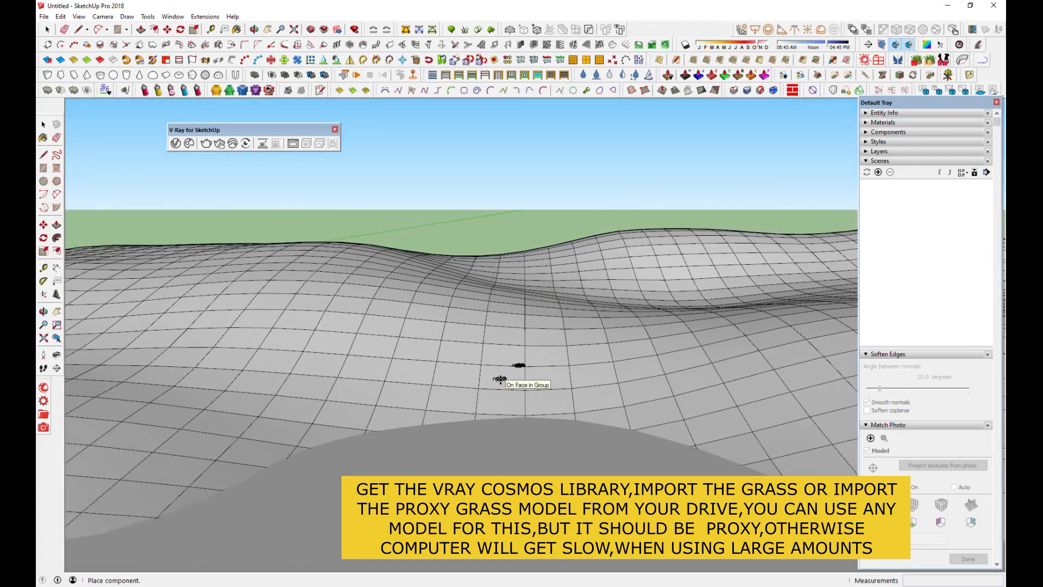
scroll(500, 379, "up", 8)
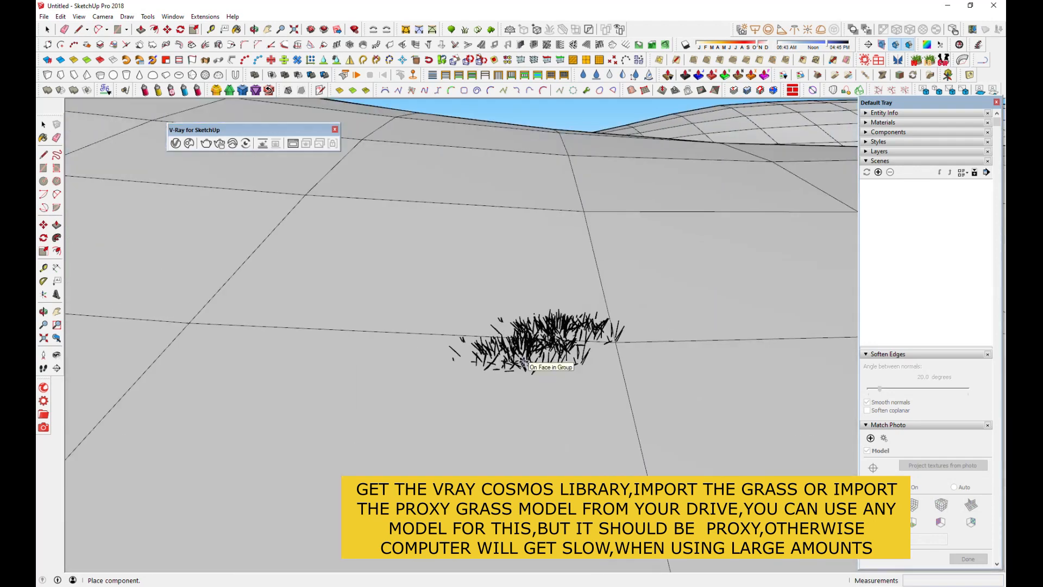
scroll(586, 325, "down", 8)
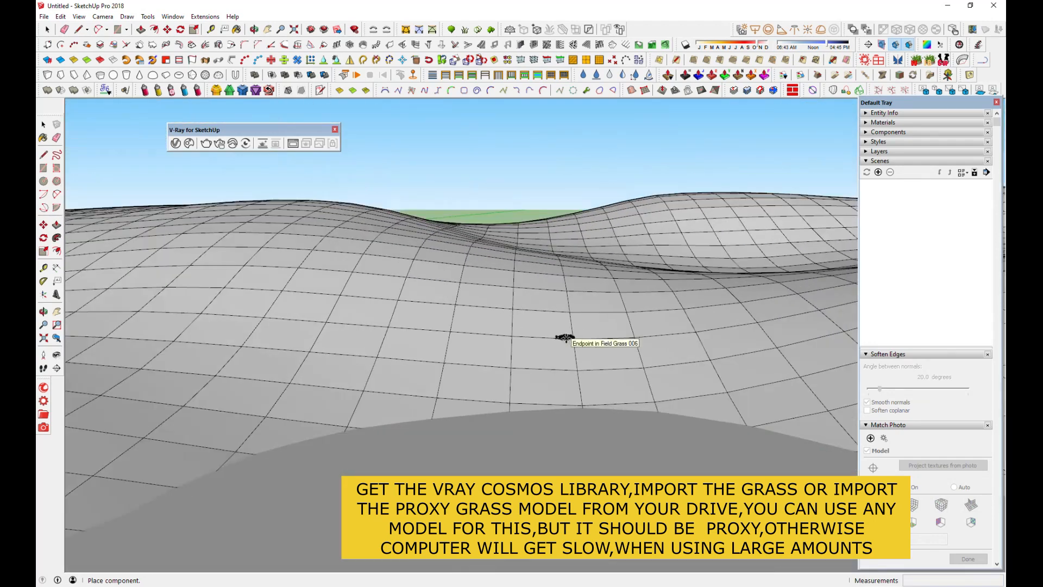
left_click(565, 338)
key("space")
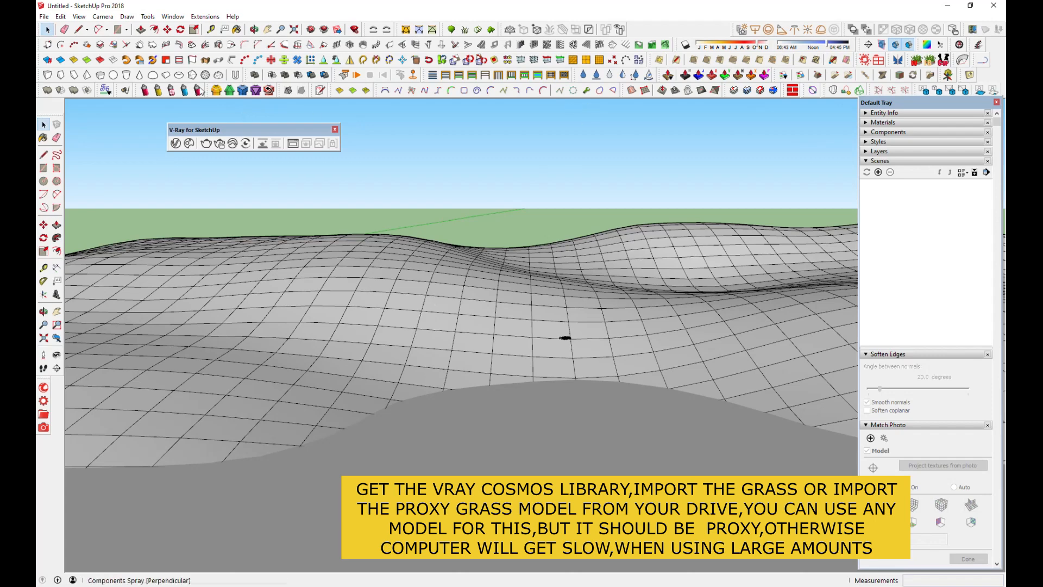
Step: Open the V-Ray Asset Editor at the side of the model and show only its geometries
left_click(176, 144)
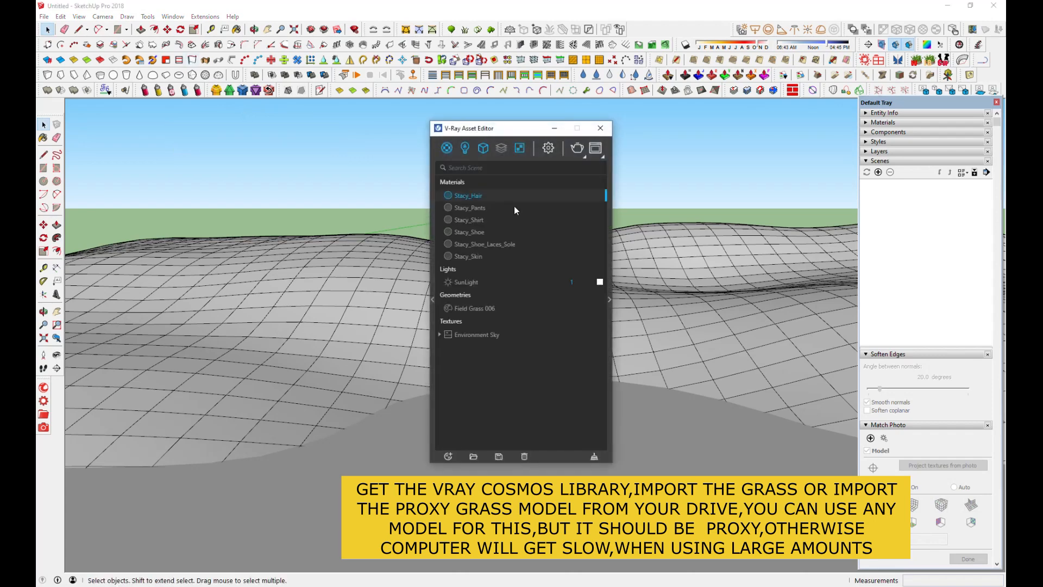
left_click_drag(526, 132, 175, 119)
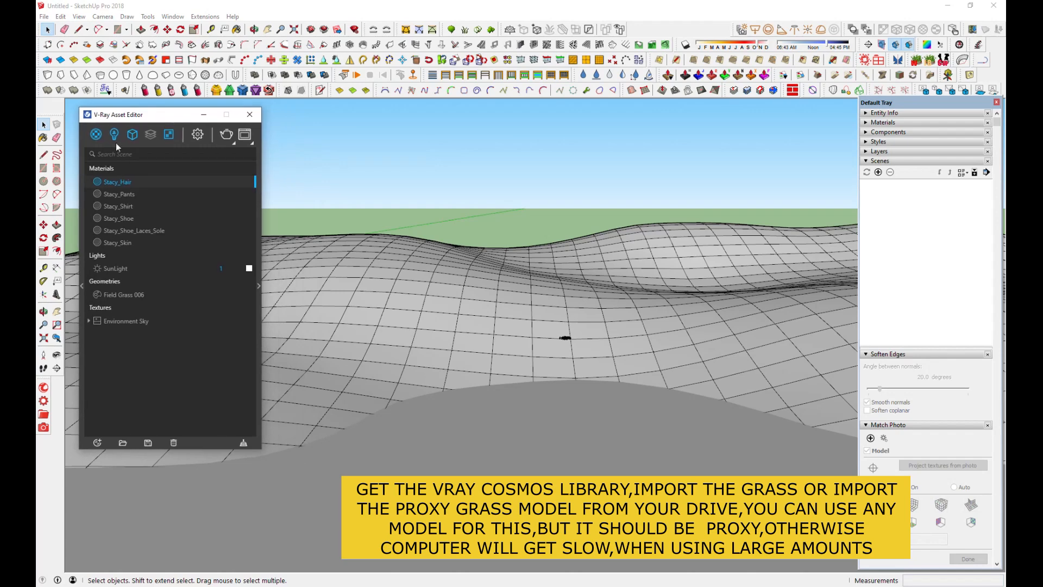
left_click(132, 135)
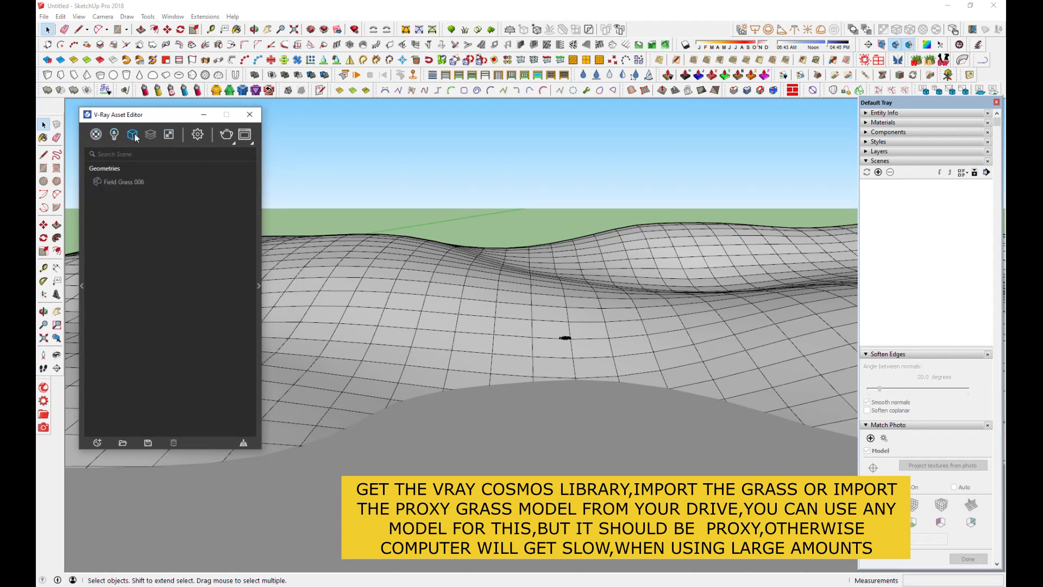
left_click(150, 135)
left_click(133, 136)
Step: Create a Scatter geometry and apply it to the terrain mesh
left_click(277, 248)
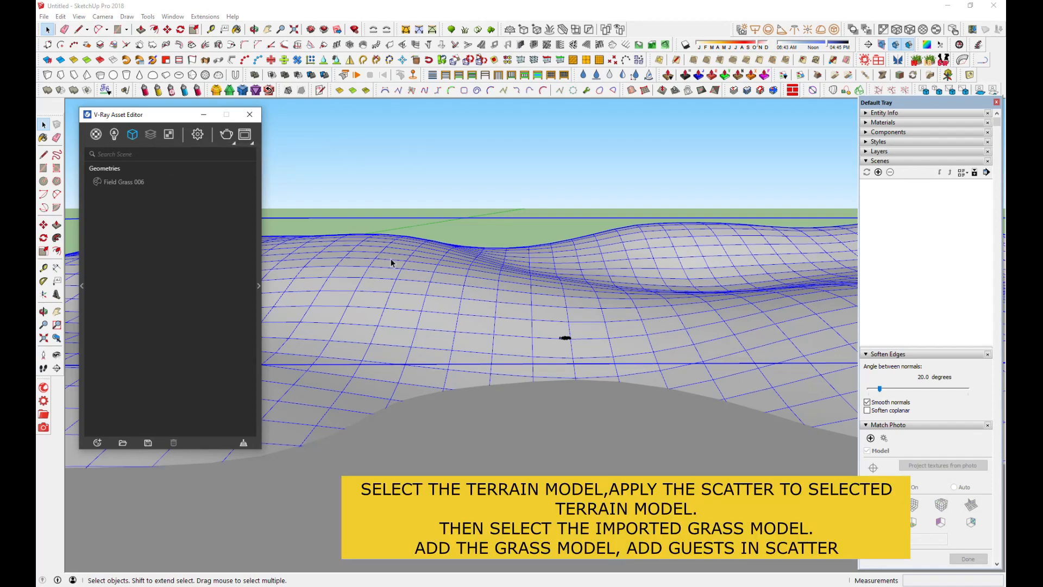
left_click(131, 137)
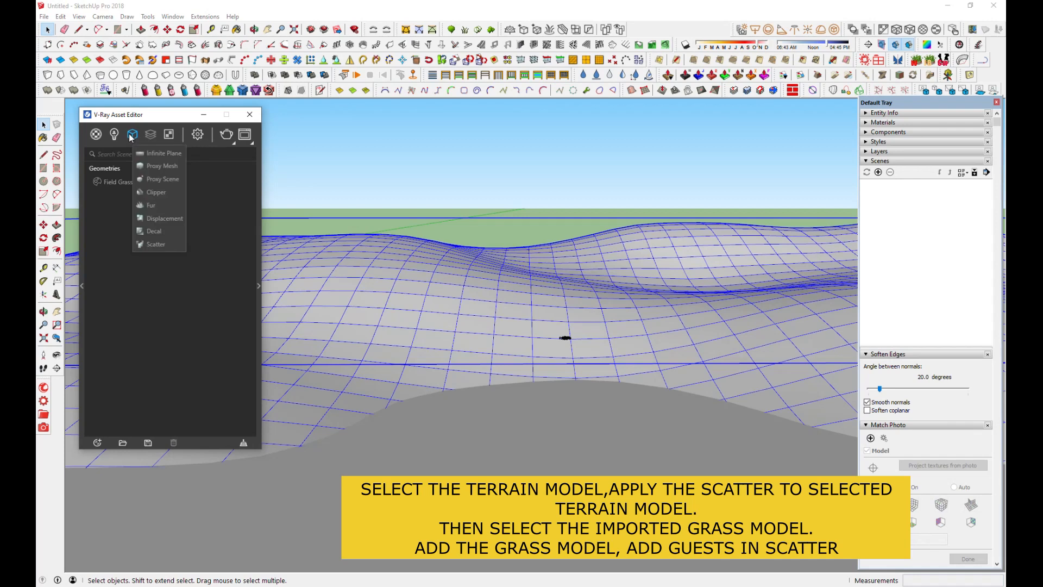
left_click(157, 245)
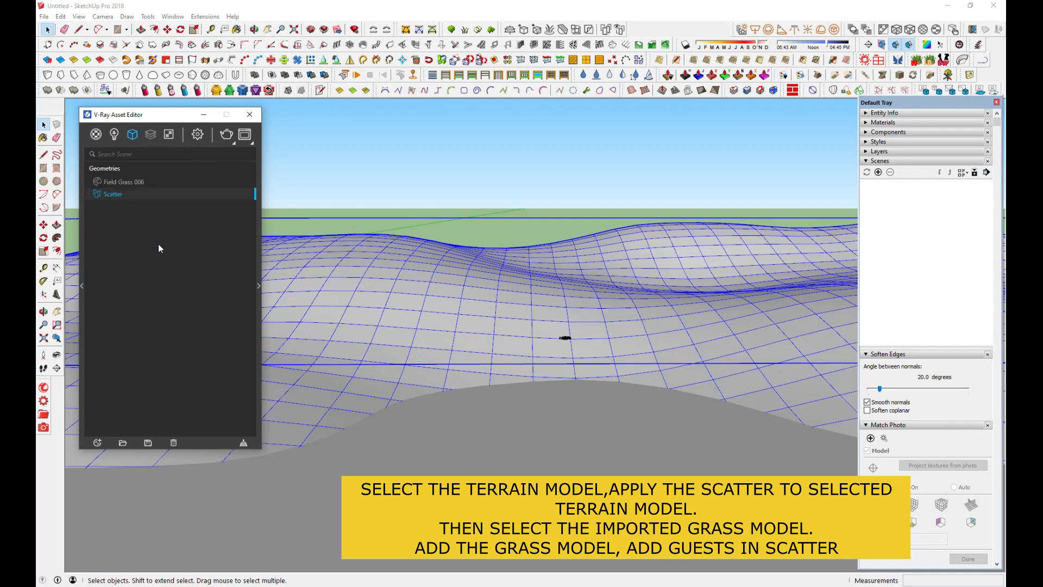
right_click(121, 193)
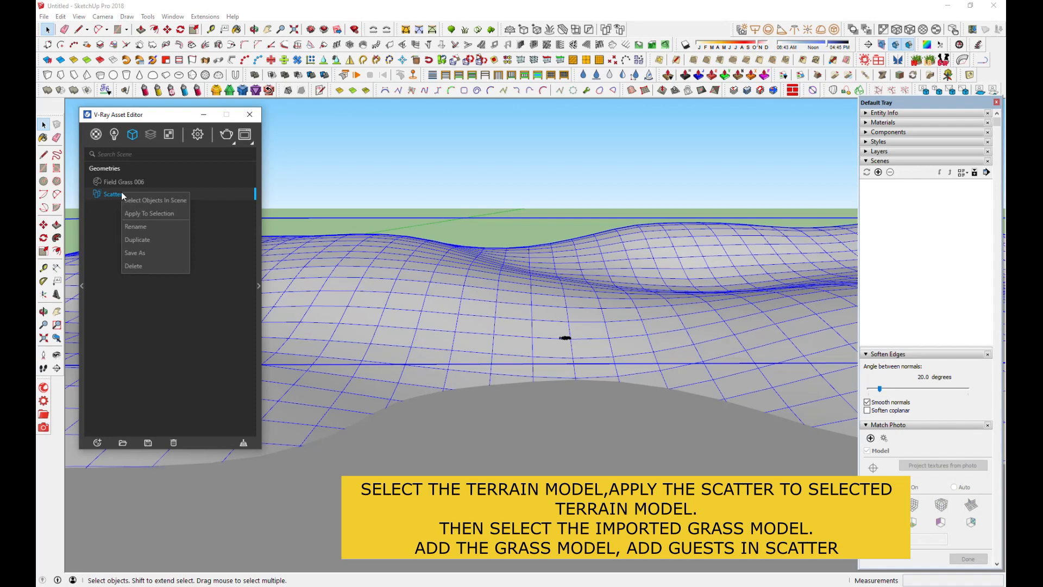
left_click(171, 214)
Step: Preview the terrain and grass with a V-Ray interactive render, stop it and minimize the Frame Buffer
scroll(532, 290, "down", 6)
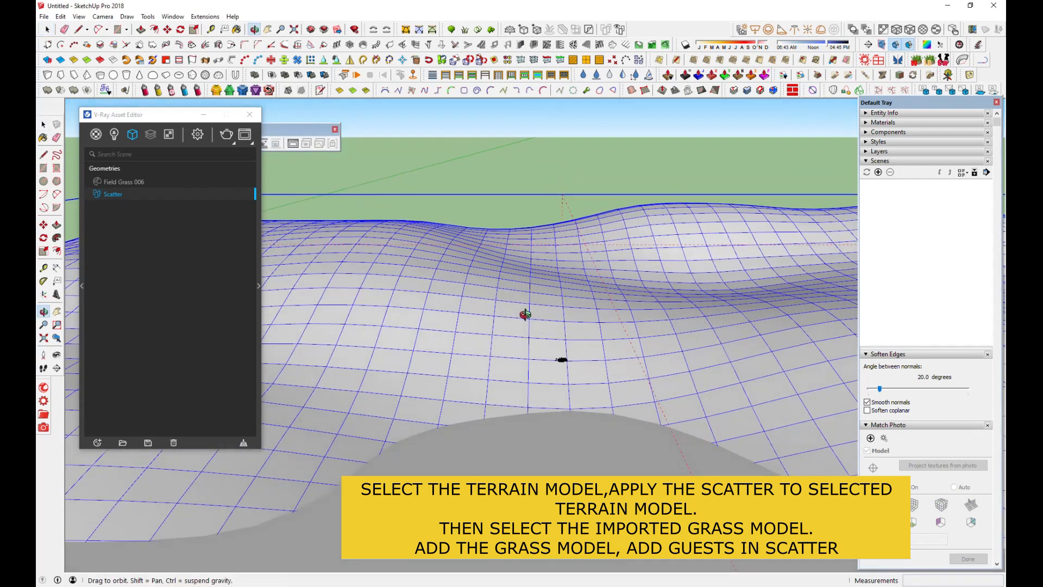
scroll(570, 337, "down", 3)
scroll(568, 338, "up", 8)
middle_click_drag(569, 337, 562, 306)
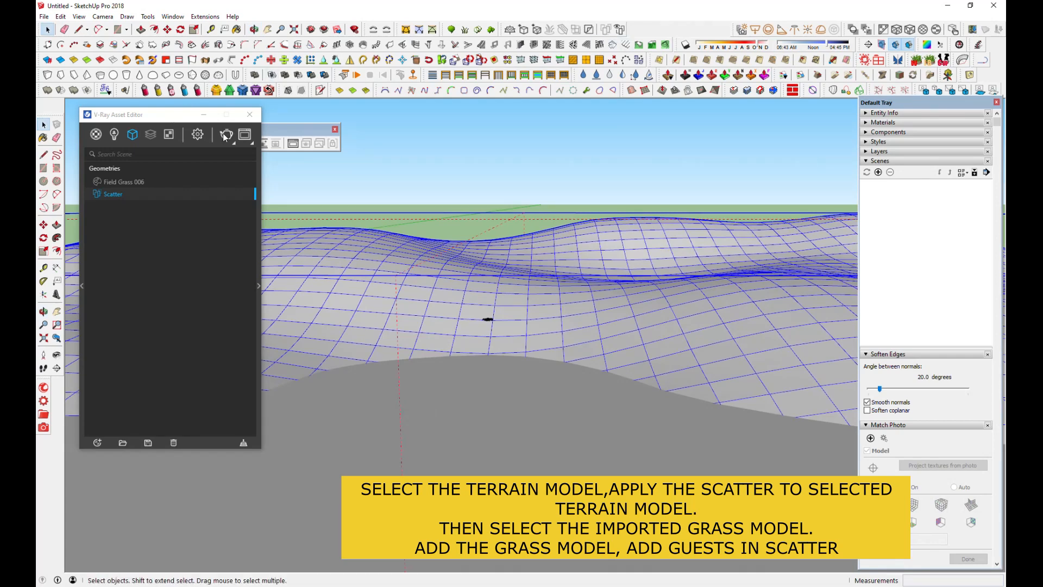
left_click_drag(157, 117, 151, 168)
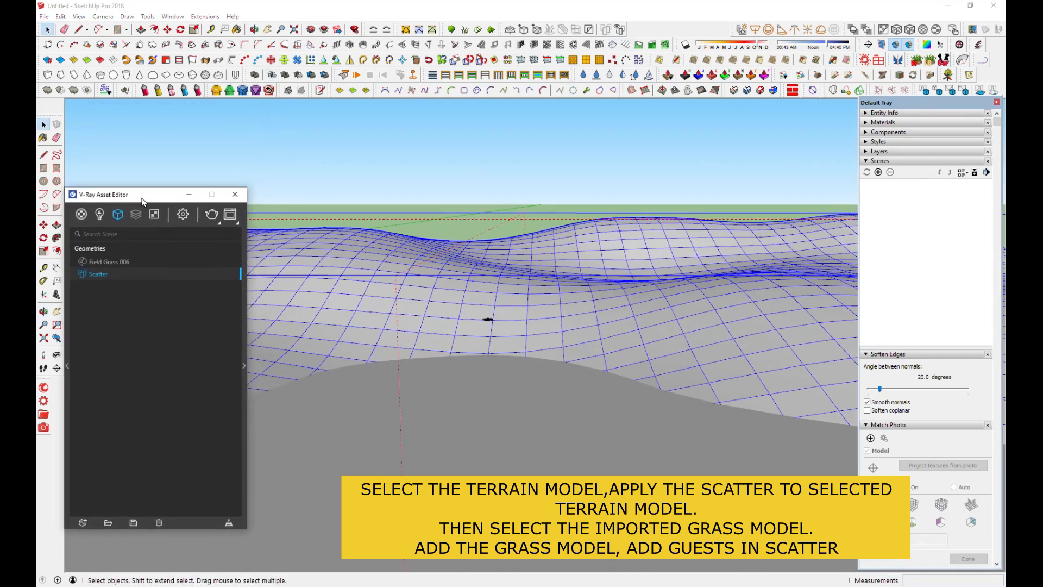
left_click(216, 122)
left_click(220, 144)
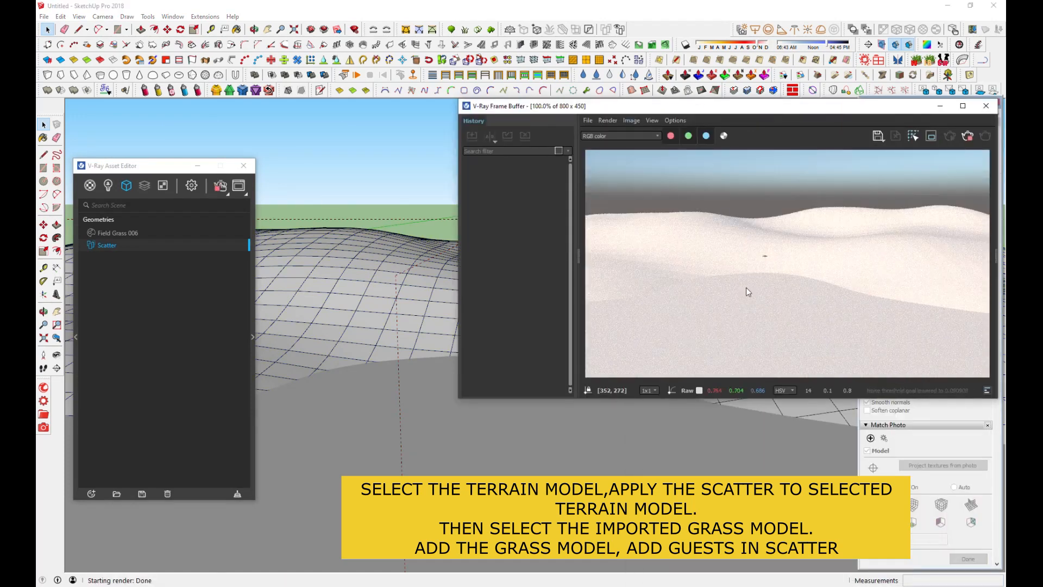
left_click(162, 167)
left_click(968, 136)
left_click(941, 107)
Step: Add the placed Field Grass 006 model as a guest of the Scatter geometry
left_click(487, 320)
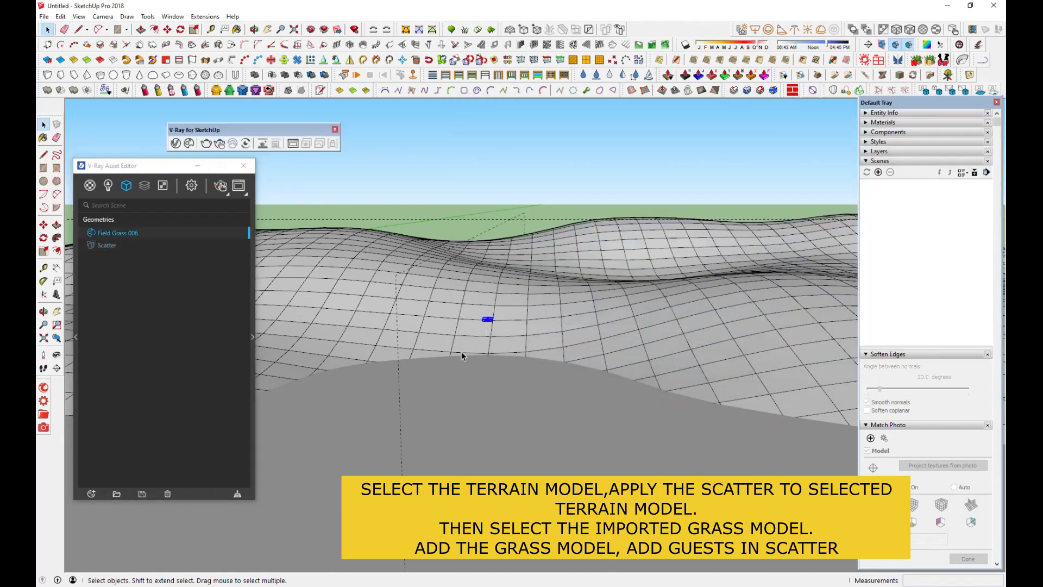
left_click(109, 245)
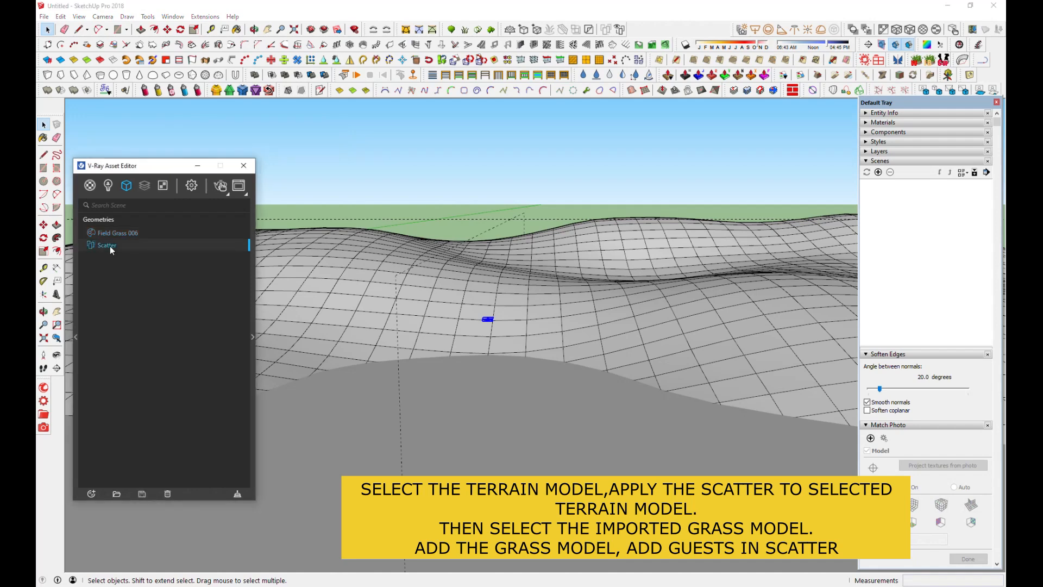
left_click(253, 338)
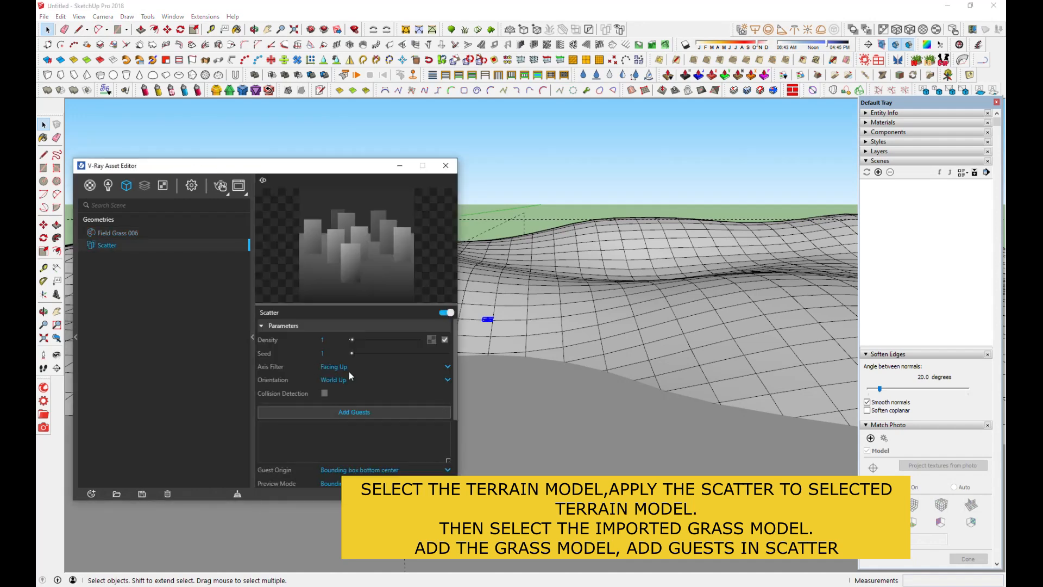
left_click(344, 413)
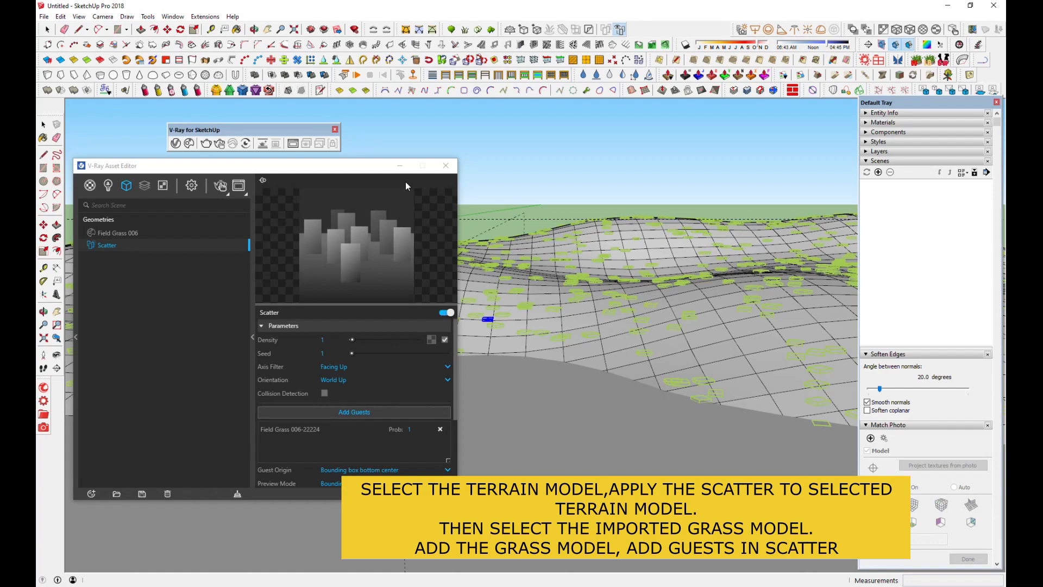
left_click(400, 166)
Step: Raise the scatter density to 33.52 so the grass covers the terrain
middle_click_drag(549, 309, 535, 344)
scroll(534, 342, "down", 1)
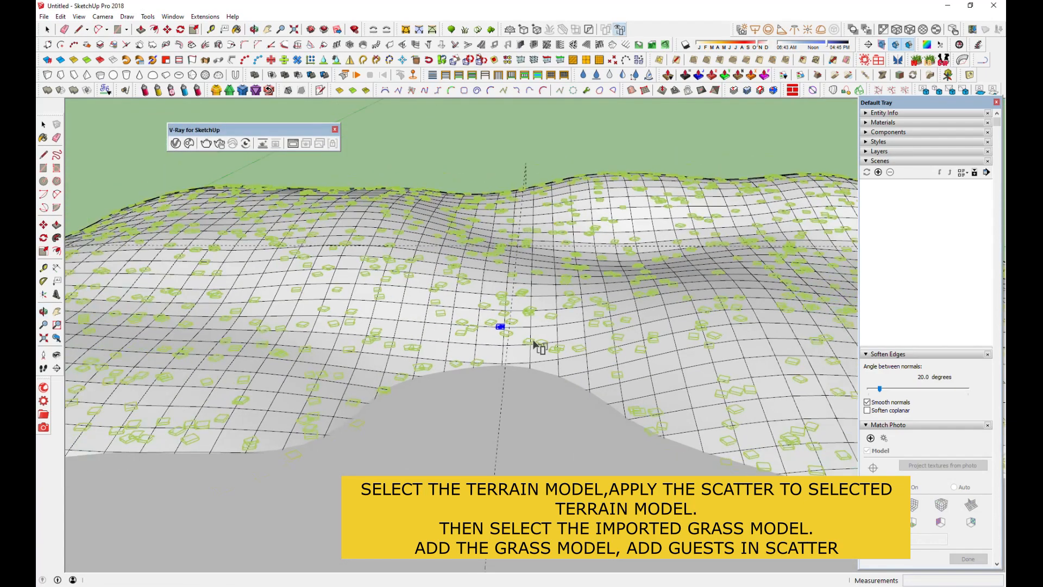
scroll(534, 343, "down", 2)
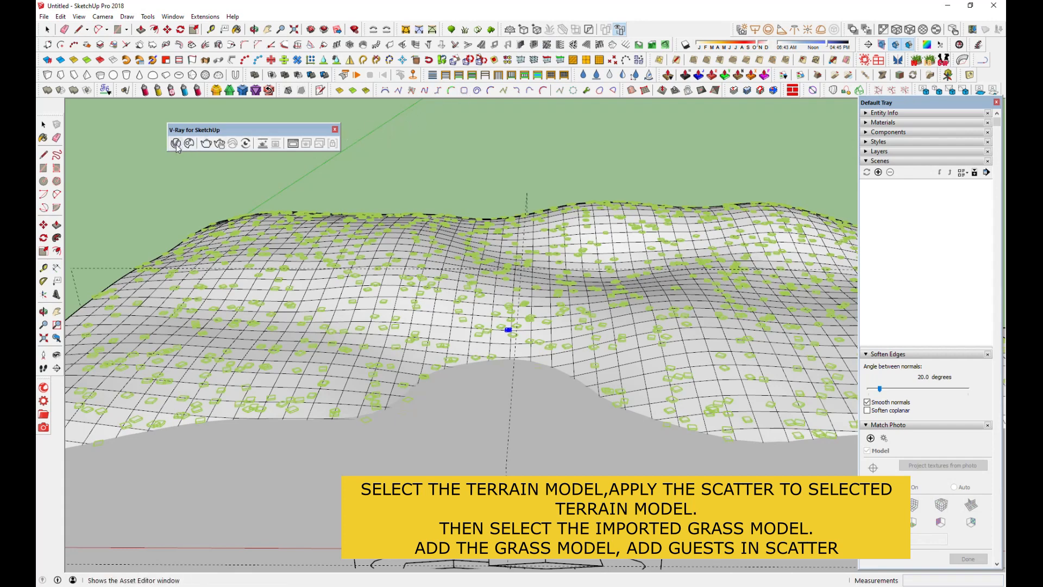
left_click(219, 143)
left_click_drag(343, 165, 238, 142)
left_click_drag(242, 282, 263, 282)
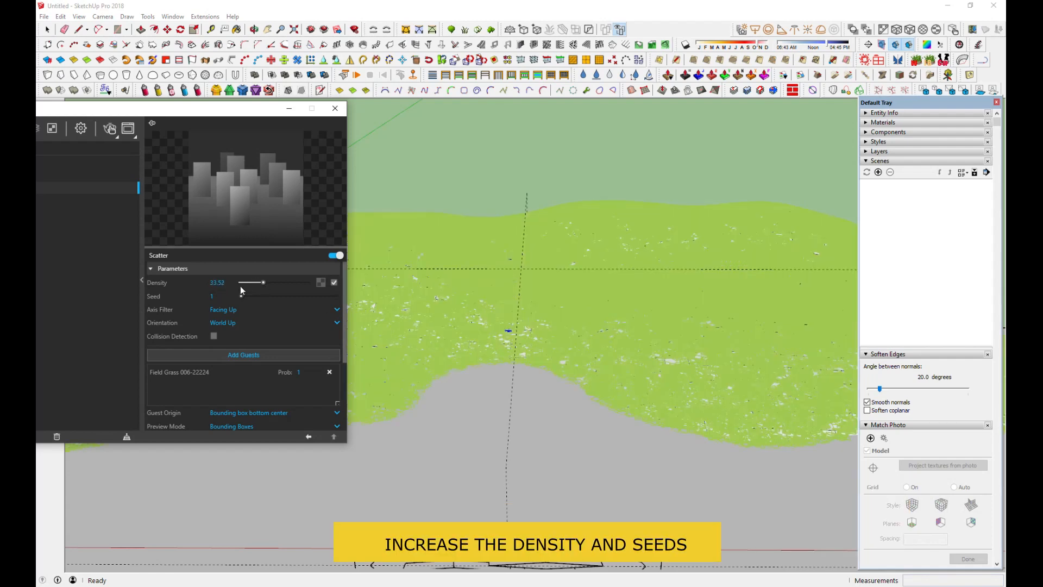
Step: Frame the grass-covered terrain from a low angle and start a V-Ray interactive render
middle_click_drag(513, 423, 527, 293)
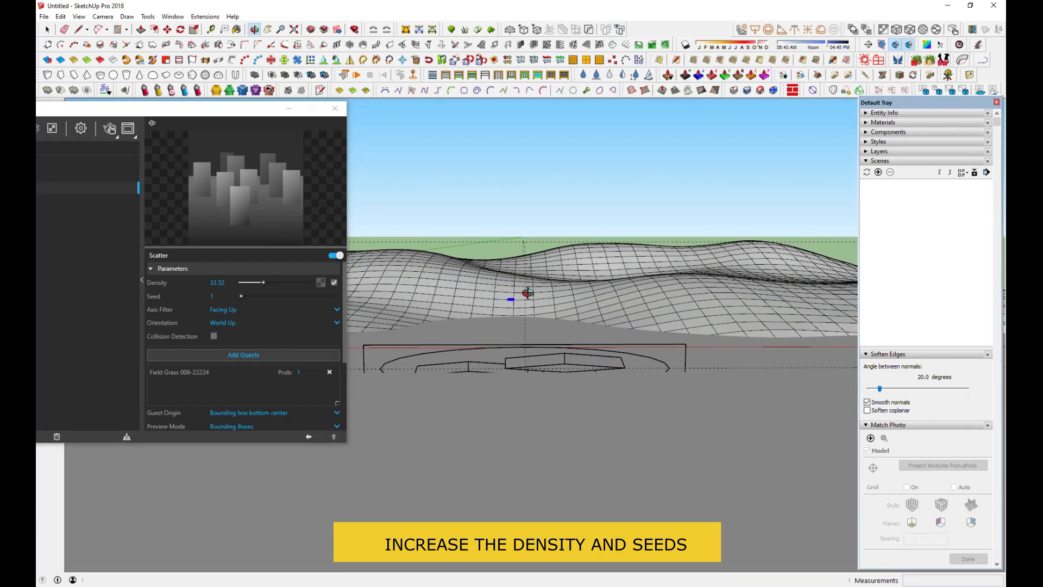
key("space")
scroll(555, 201, "up", 3)
middle_click_drag(555, 202, 535, 257)
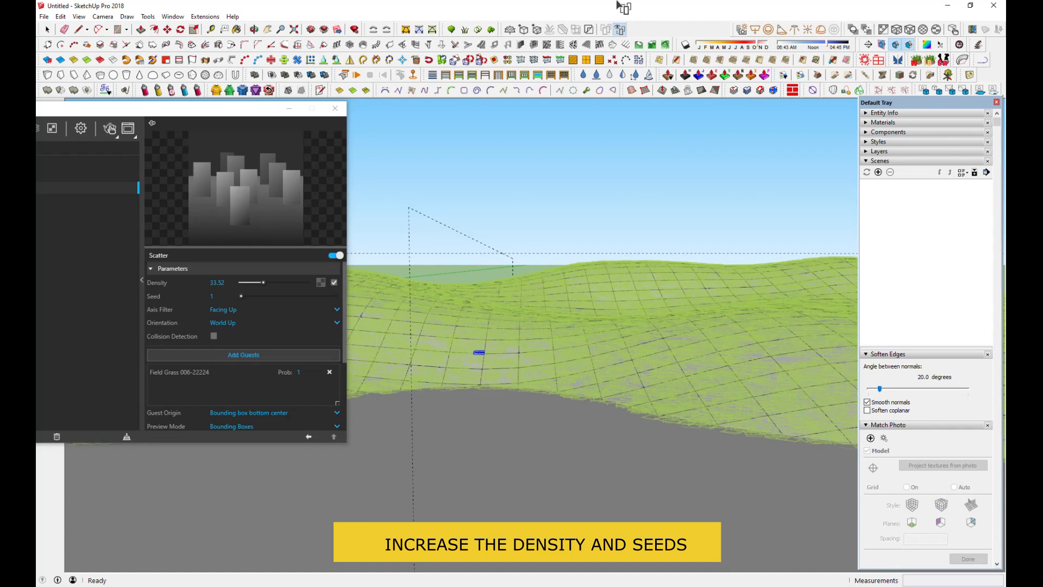
middle_click_drag(571, 233, 531, 366)
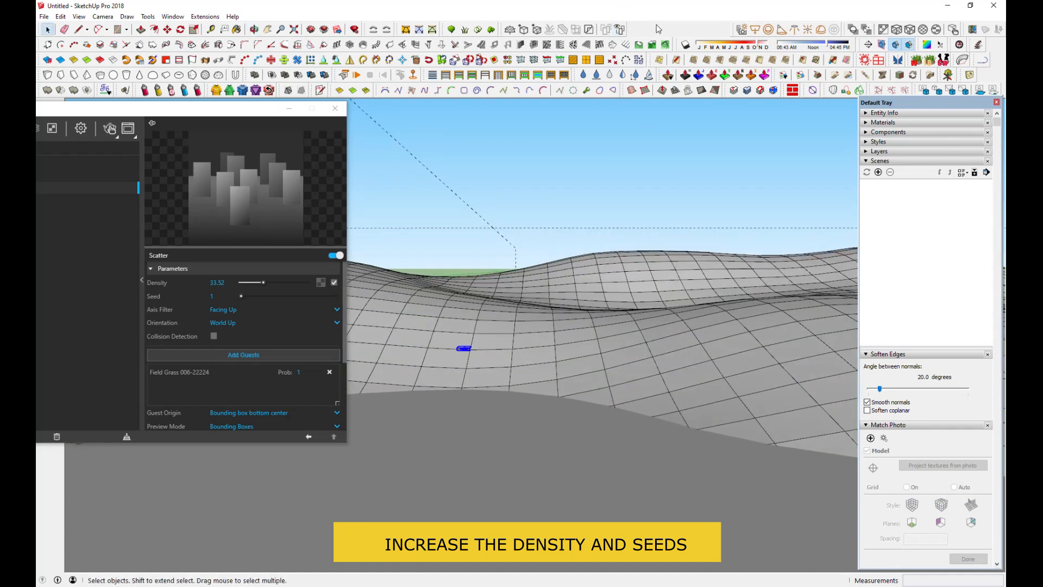
left_click_drag(177, 112, 201, 181)
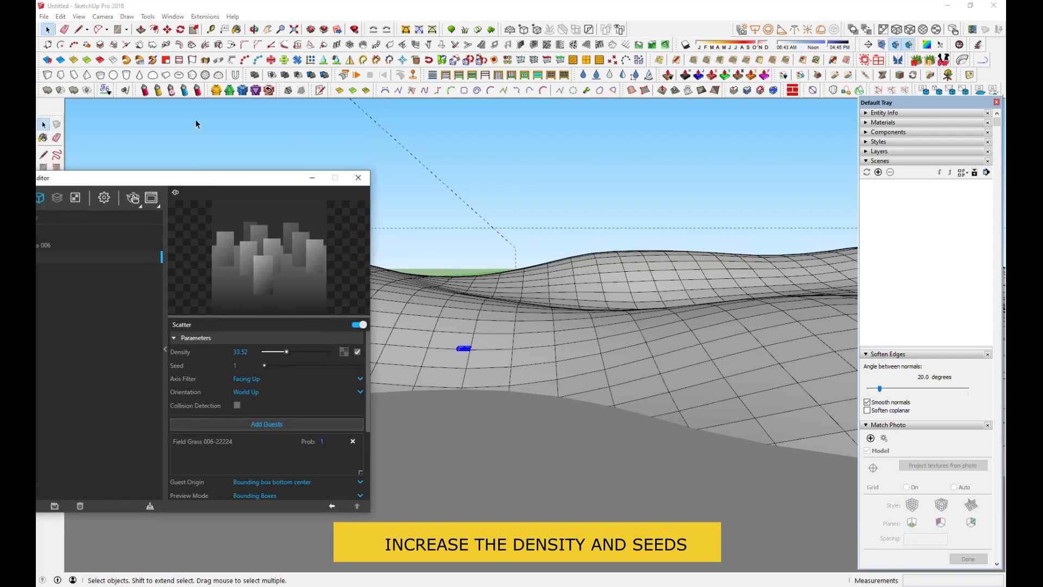
left_click(204, 143)
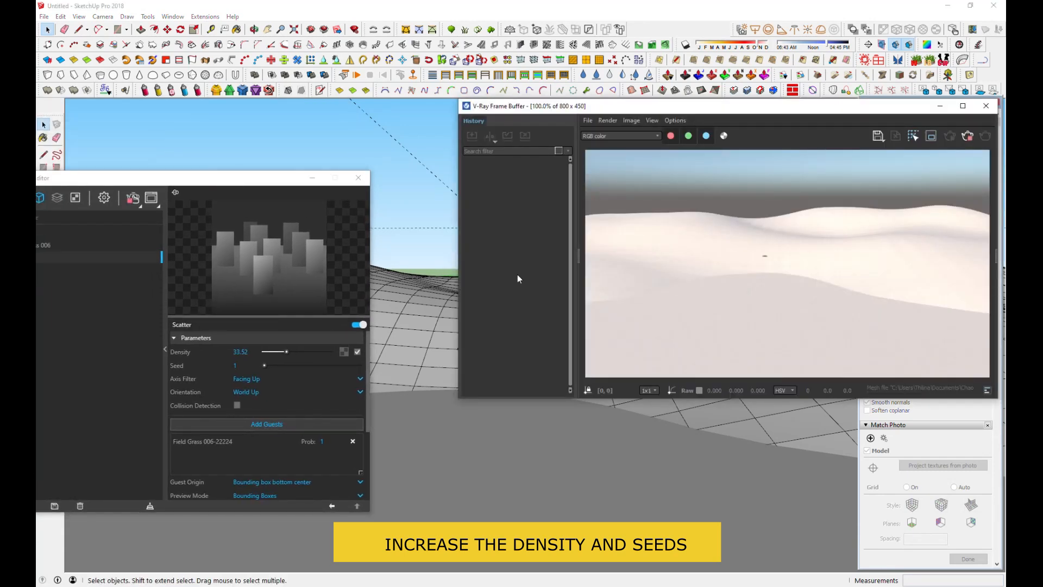
scroll(714, 449, "up", 1)
scroll(715, 452, "up", 1)
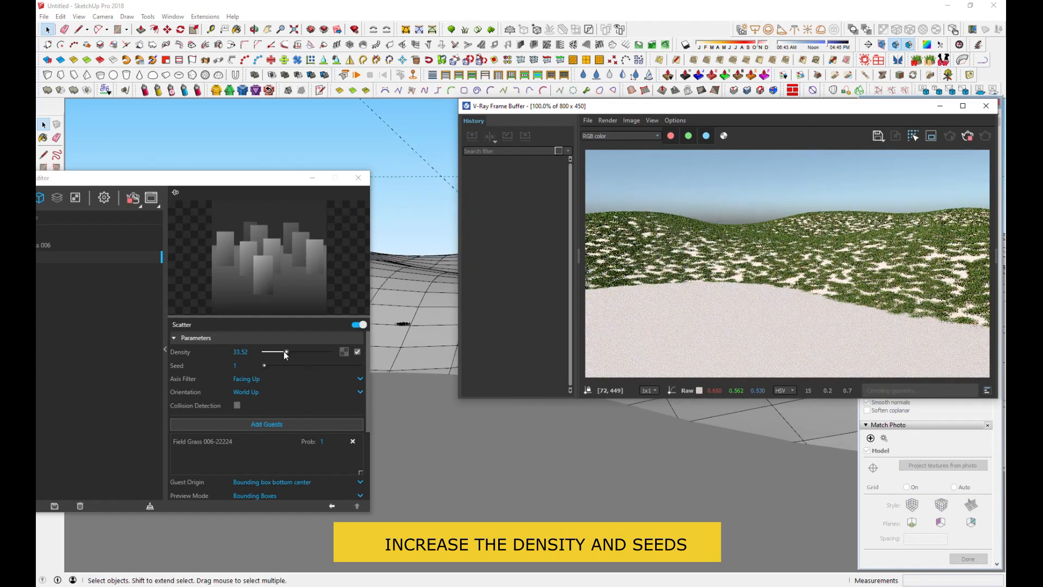
Step: Raise the Scatter density to 78.483 while the interactive render runs
left_click_drag(288, 352, 297, 352)
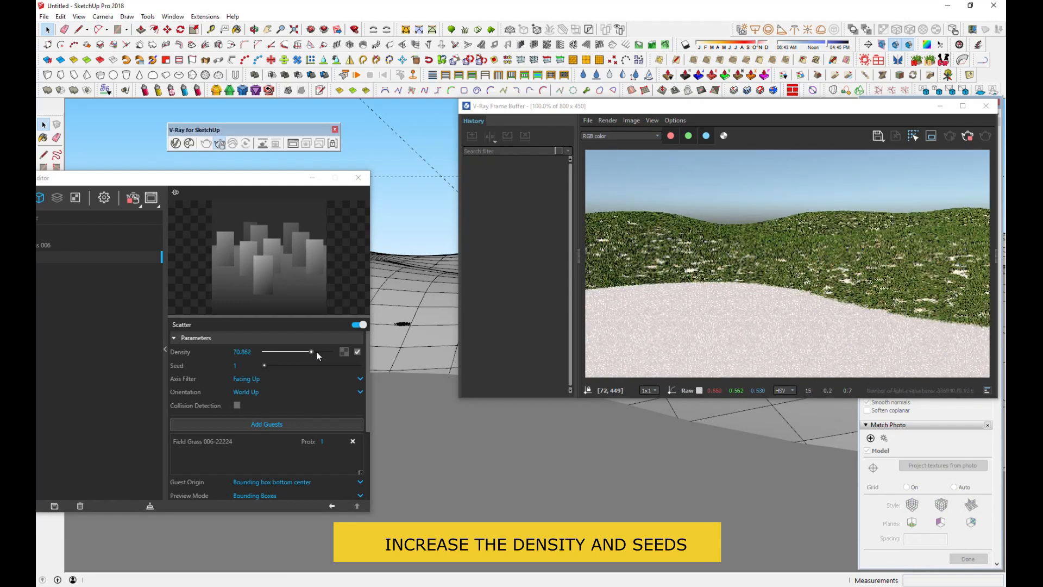
left_click(317, 352)
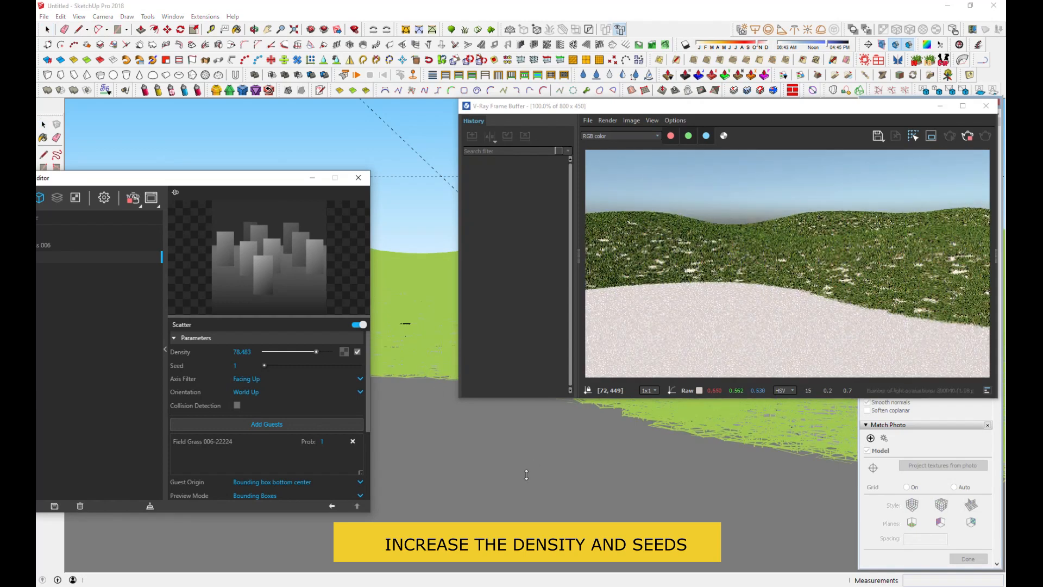
left_click(435, 498)
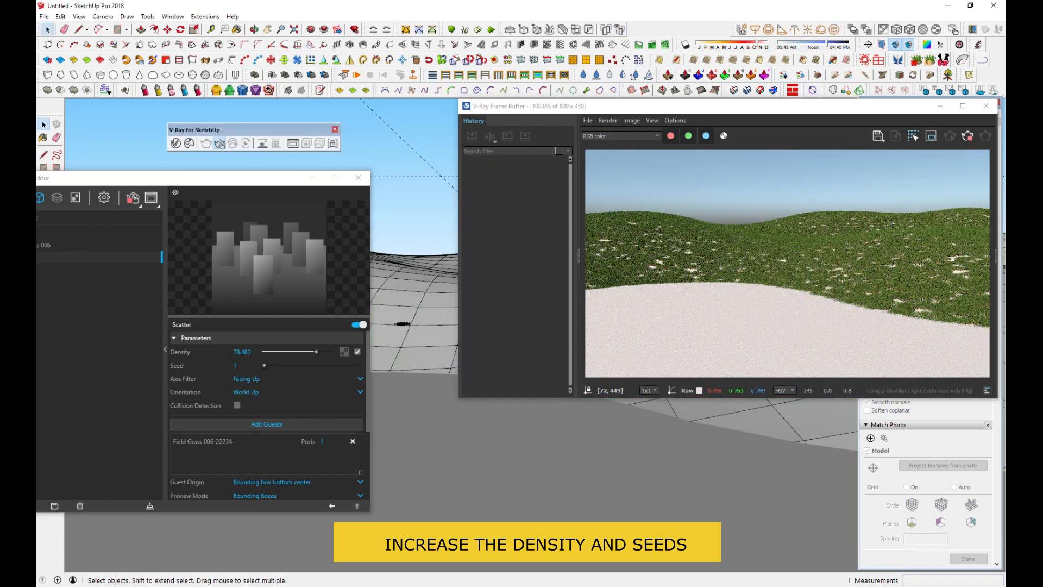
Step: Apply the Waves A 01 200cm material from the V-Ray library's Liquid category to the water plane
left_click_drag(194, 179, 265, 160)
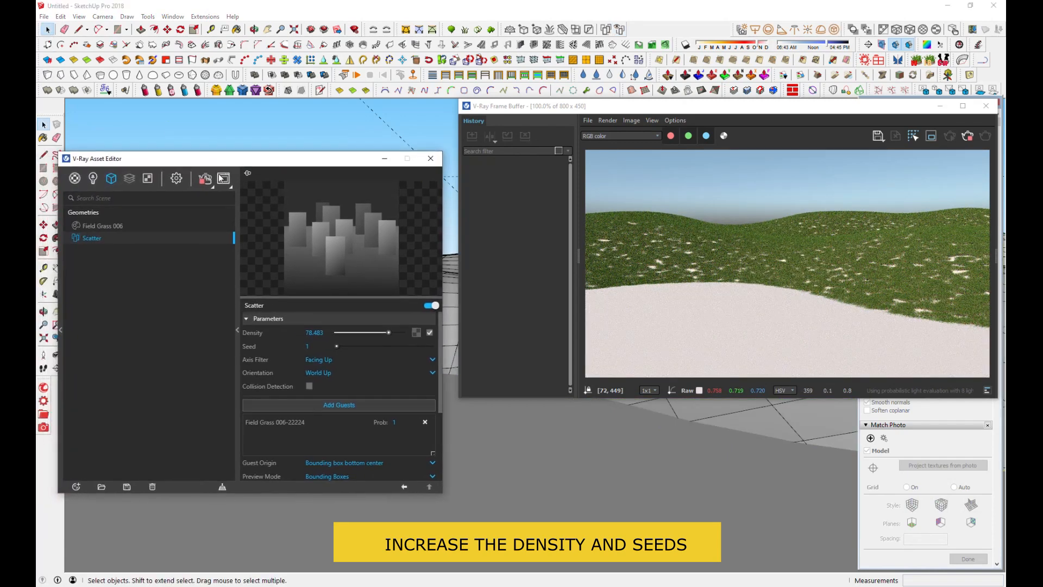
left_click(76, 178)
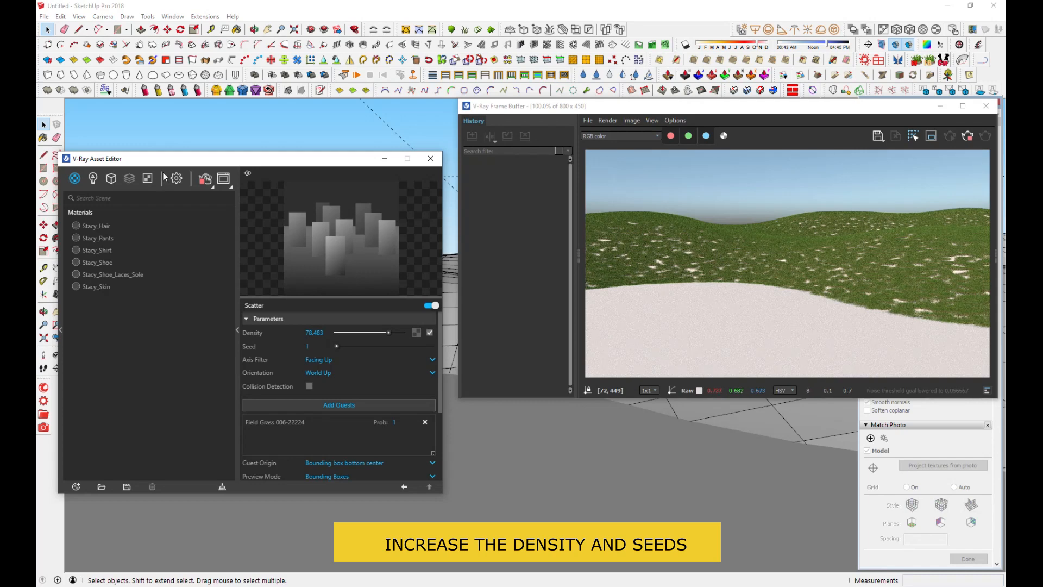
left_click_drag(187, 159, 288, 118)
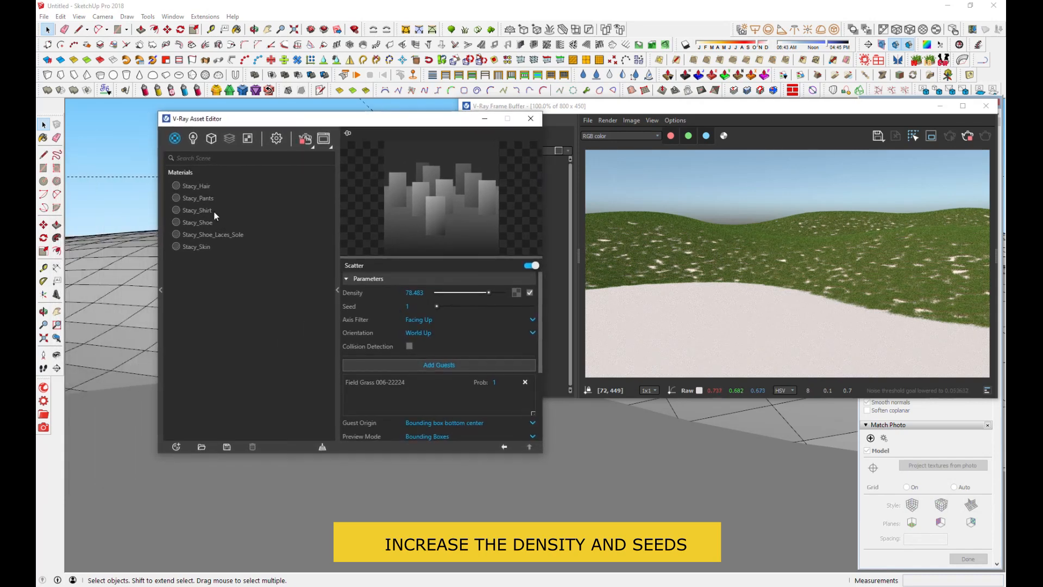
left_click(160, 290)
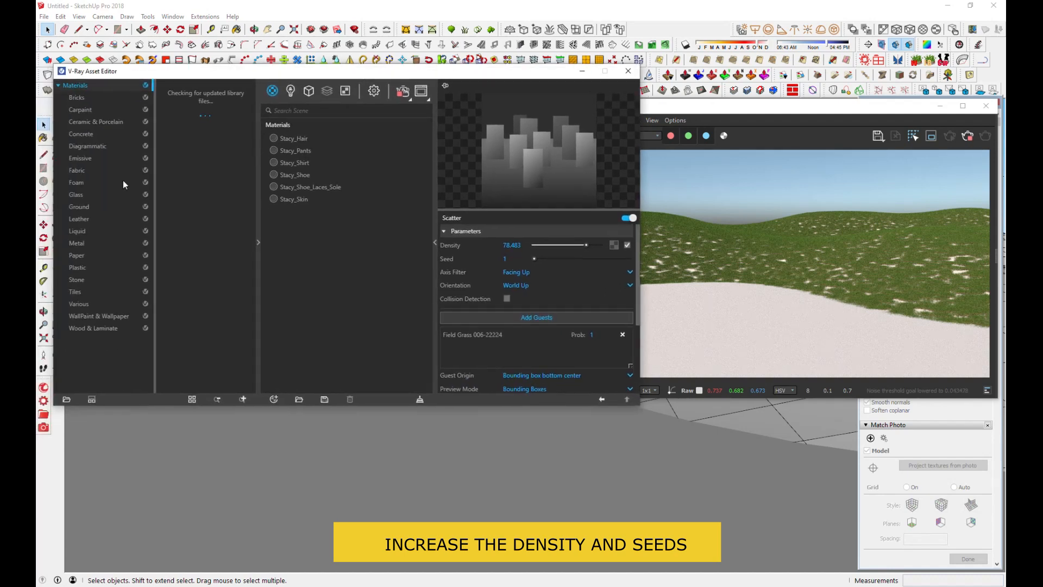
left_click(77, 231)
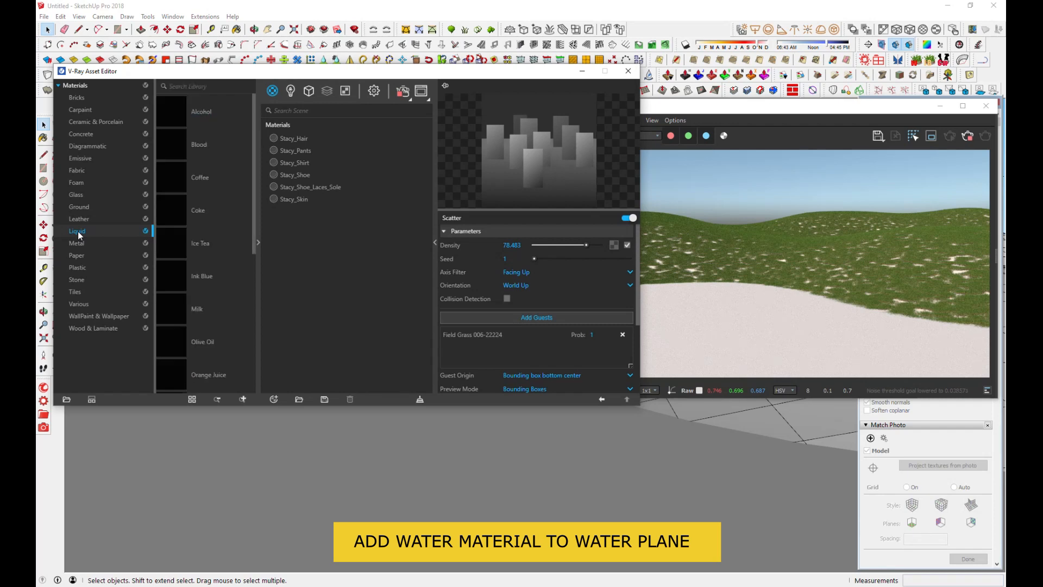
scroll(176, 235, "down", 3)
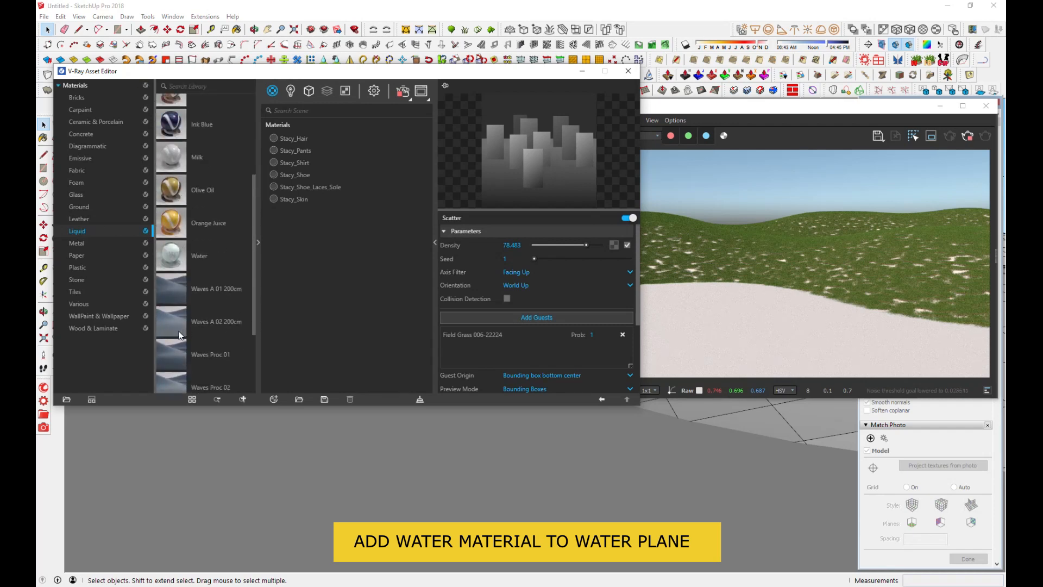
left_click_drag(176, 292, 540, 492)
left_click_drag(518, 73, 341, 102)
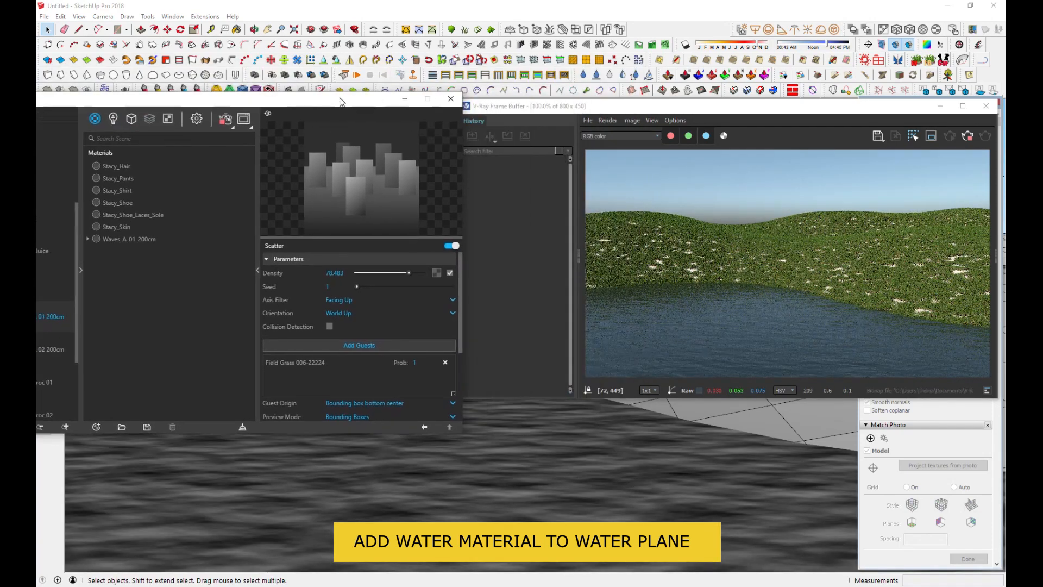
Step: Enlarge the scattered grass by setting its random scale to a minimum of 2.1 and a maximum of 3.1
scroll(672, 440, "up", 4)
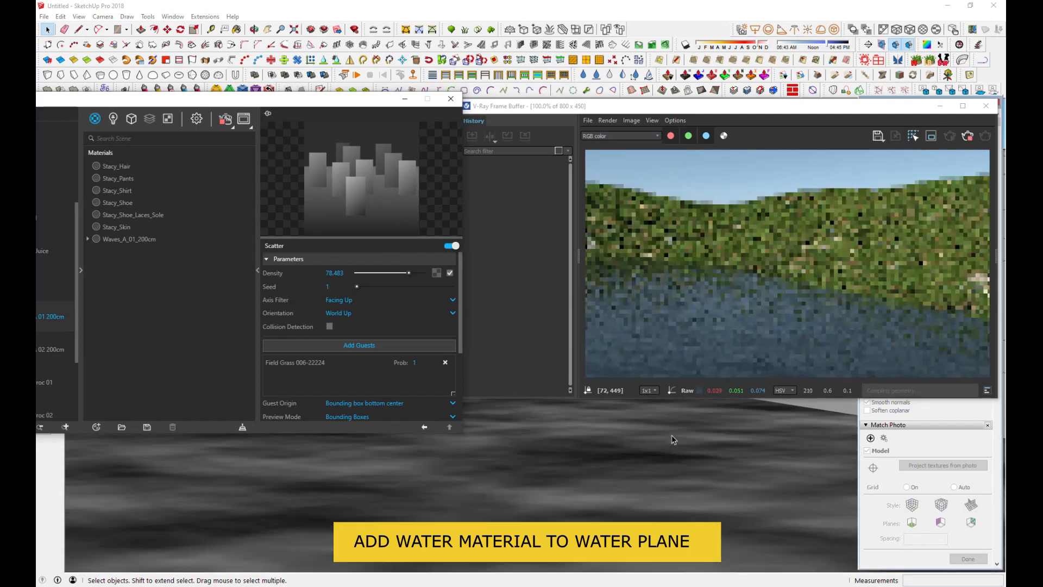
left_click_drag(678, 483, 626, 478)
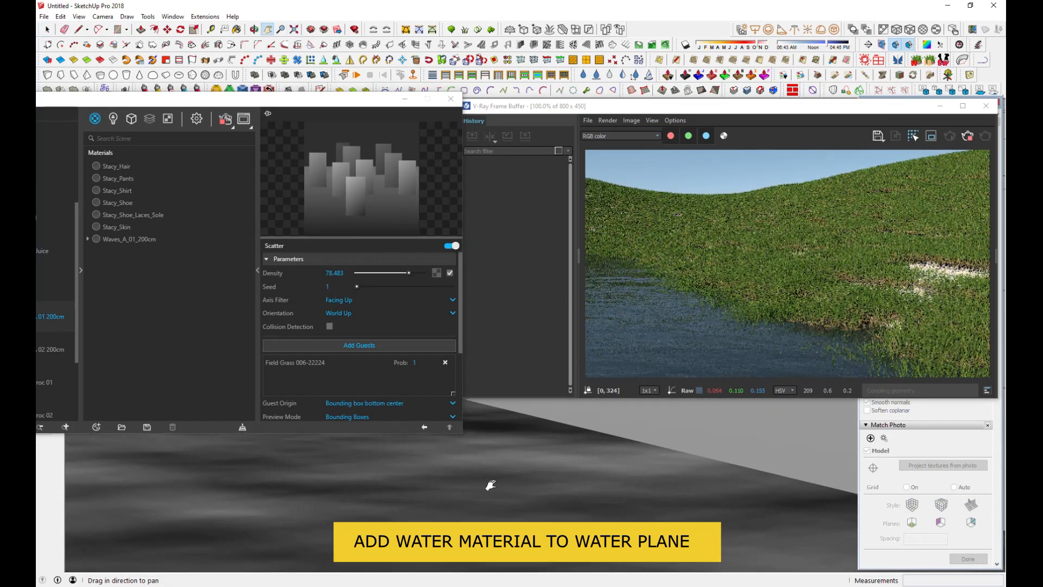
left_click_drag(483, 484, 703, 486)
left_click_drag(595, 496, 683, 510)
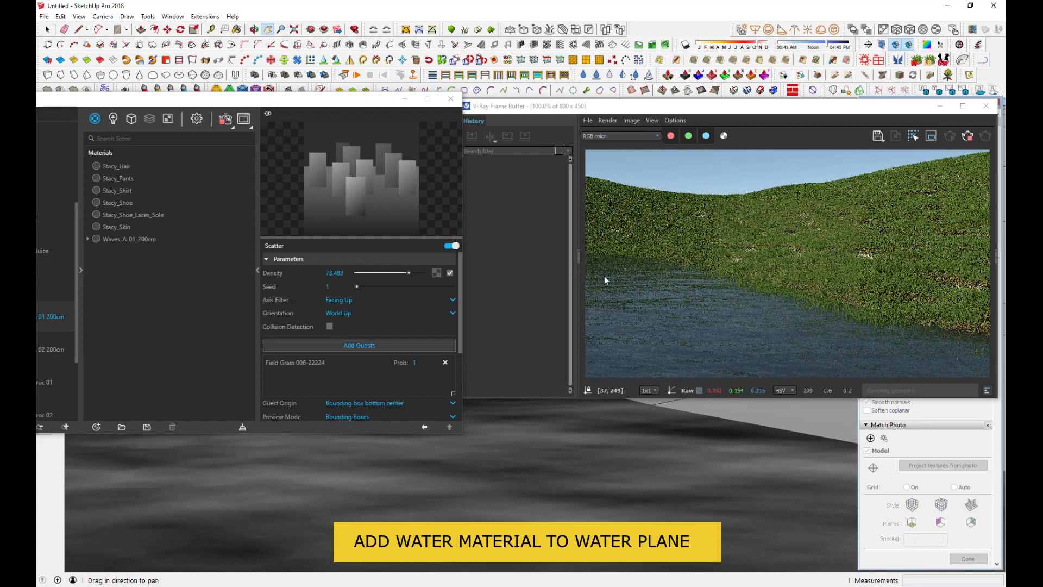
left_click_drag(298, 101, 323, 102)
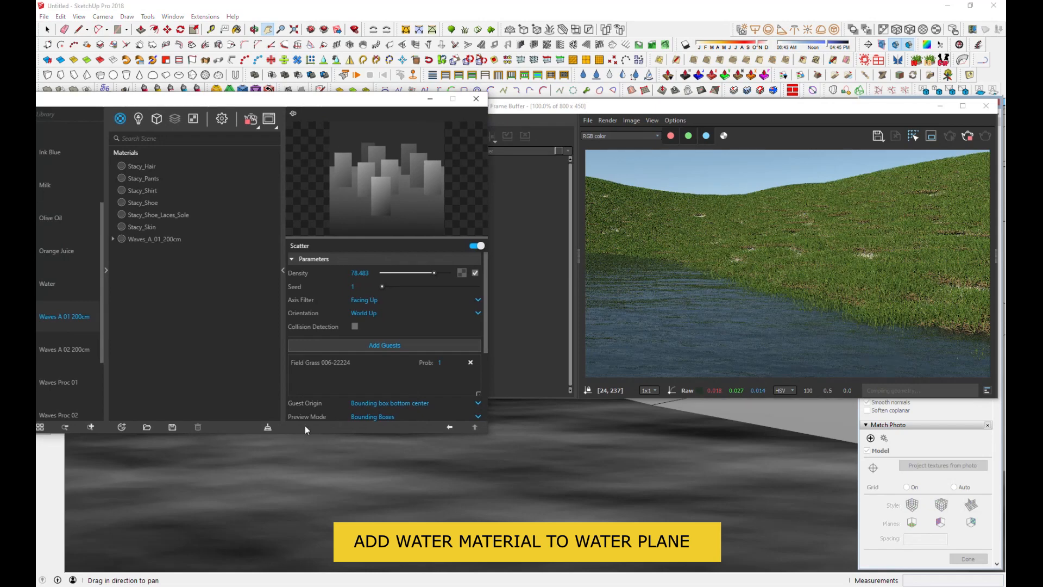
left_click_drag(296, 432, 294, 554)
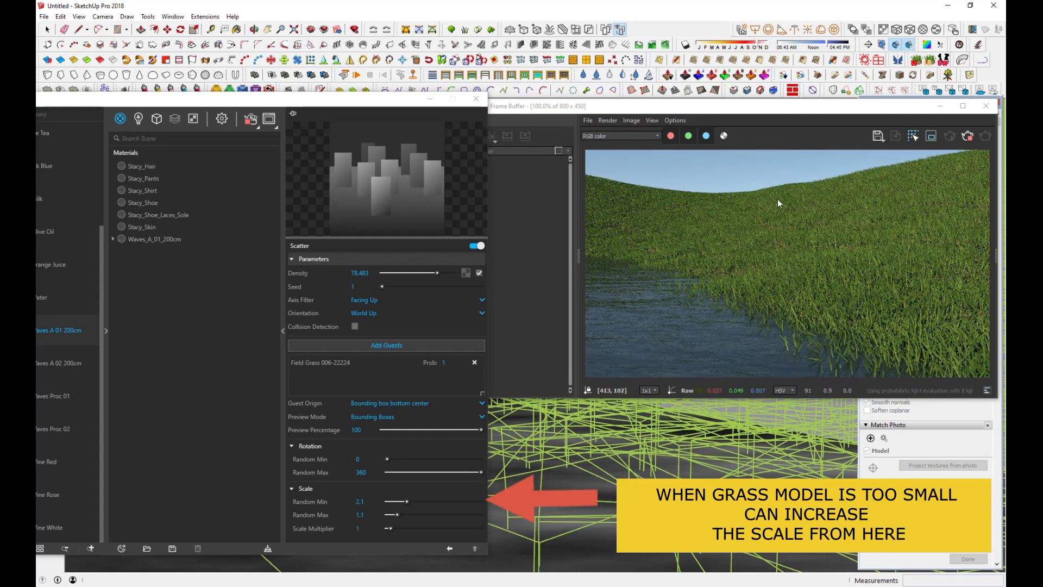
left_click_drag(397, 514, 399, 514)
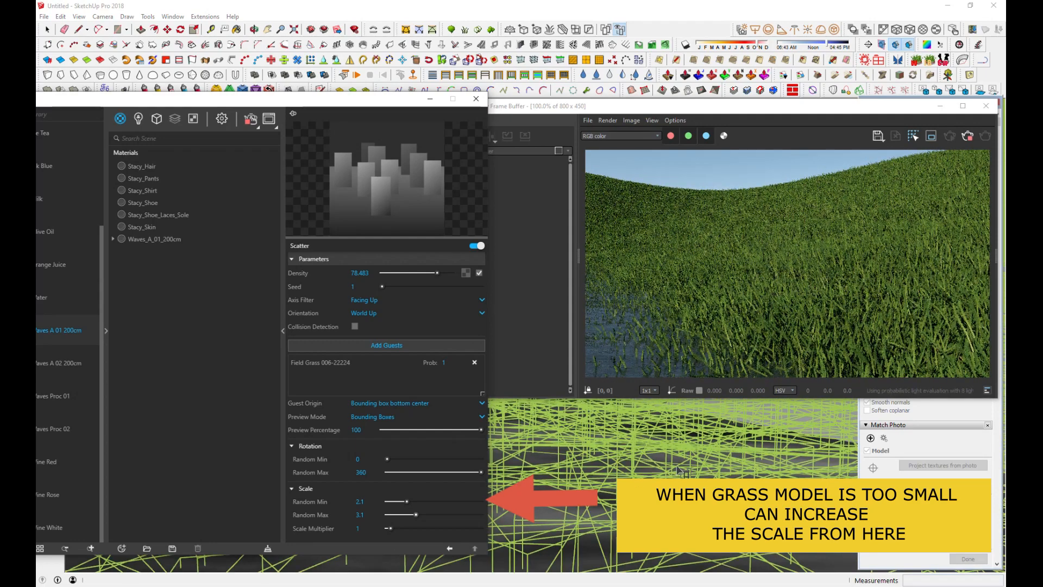
Step: Set the grass scatter's random scale to a minimum of 0.9 and a maximum of 1
left_click_drag(416, 515, 391, 503)
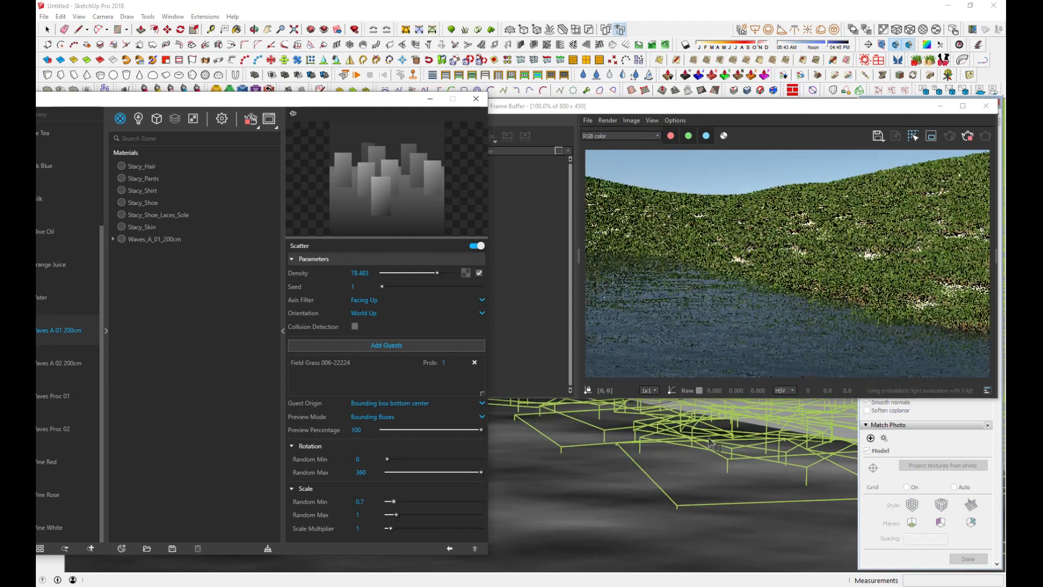
left_click(396, 499)
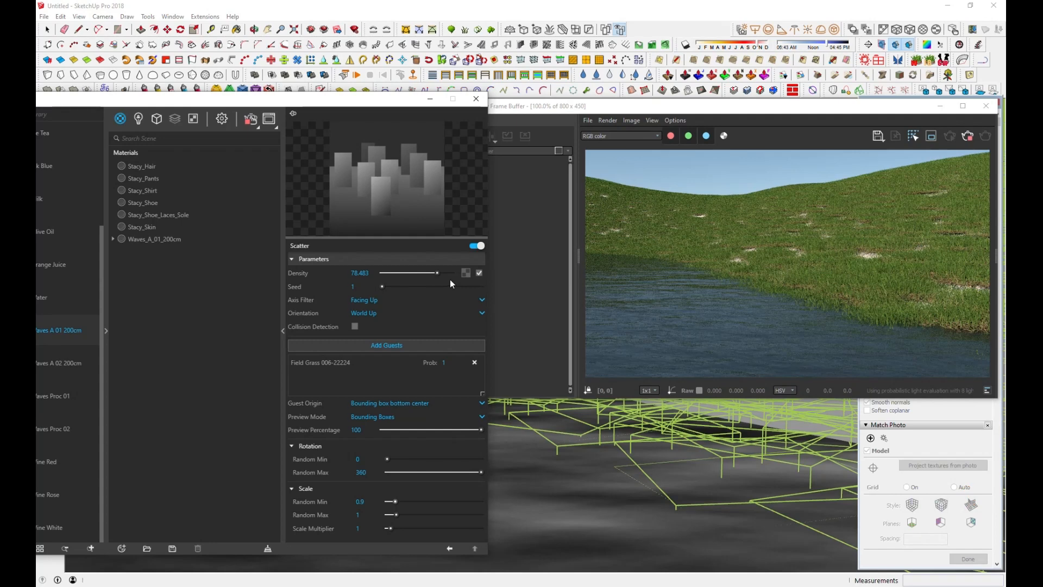
Step: Add a Noise A map to the Scatter density, with Color A lightened to grey and an amplitude of 4.34
left_click(466, 272)
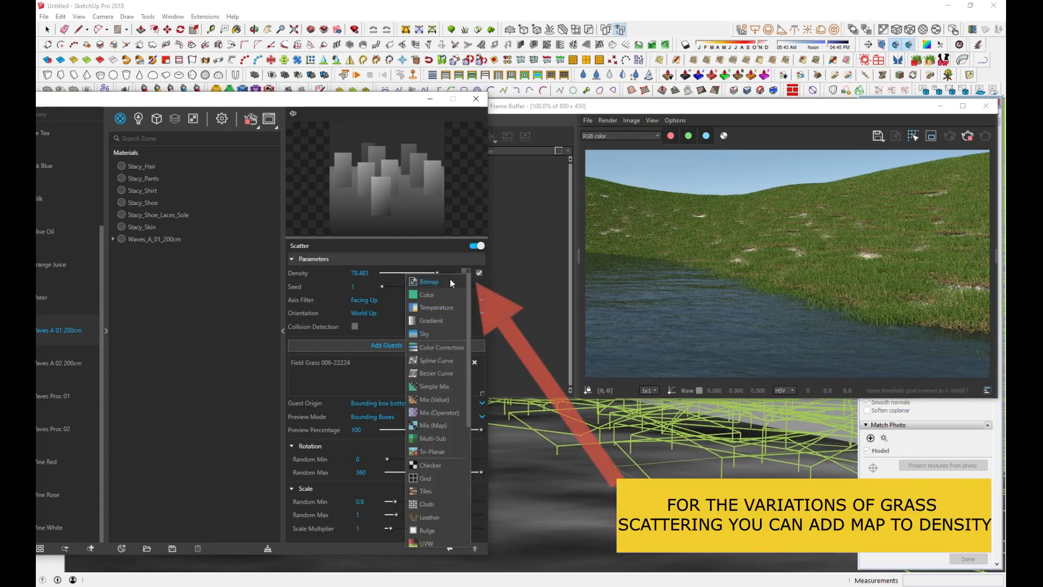
scroll(433, 538, "down", 4)
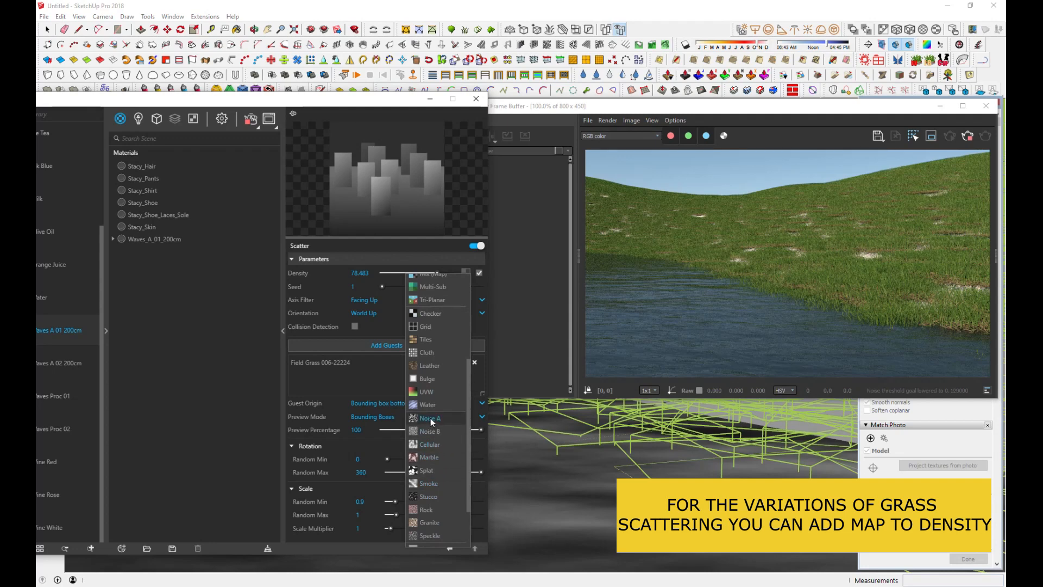
left_click(432, 419)
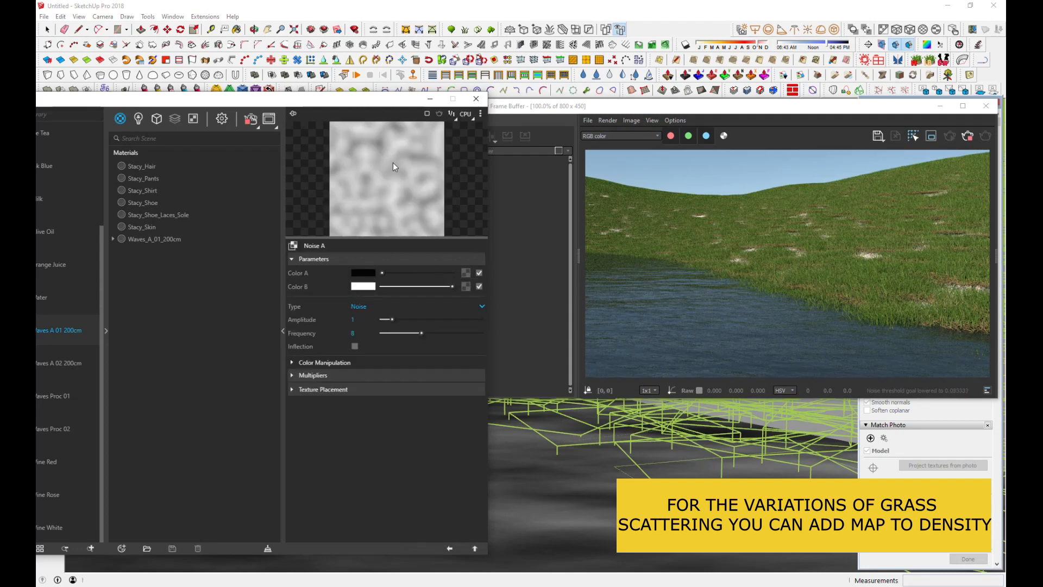
mouse_move(383, 272)
left_mouse_down()
mouse_move(431, 275)
mouse_move(379, 281)
mouse_move(393, 278)
left_mouse_up()
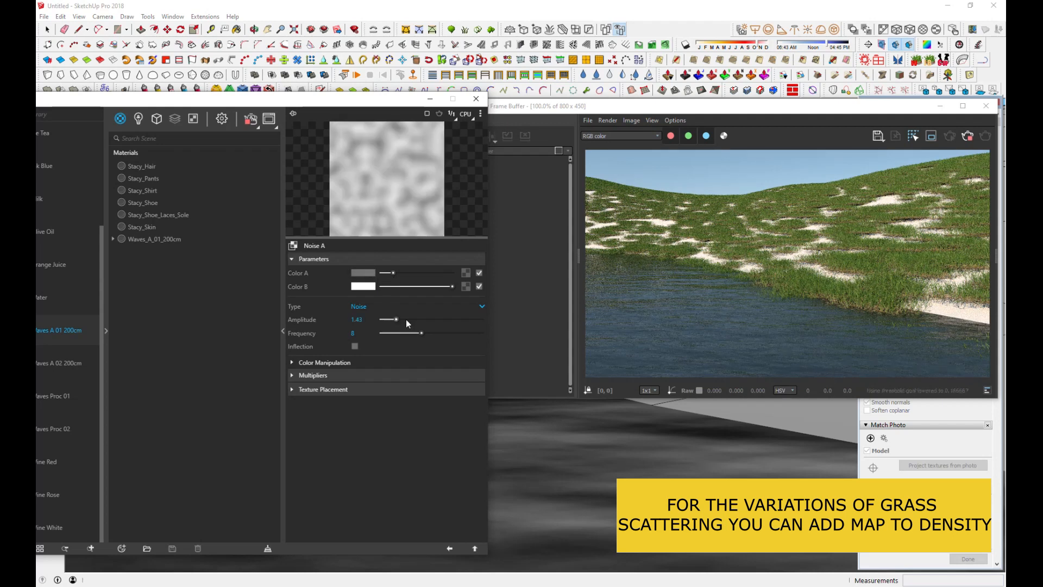
left_click_drag(406, 320, 425, 321)
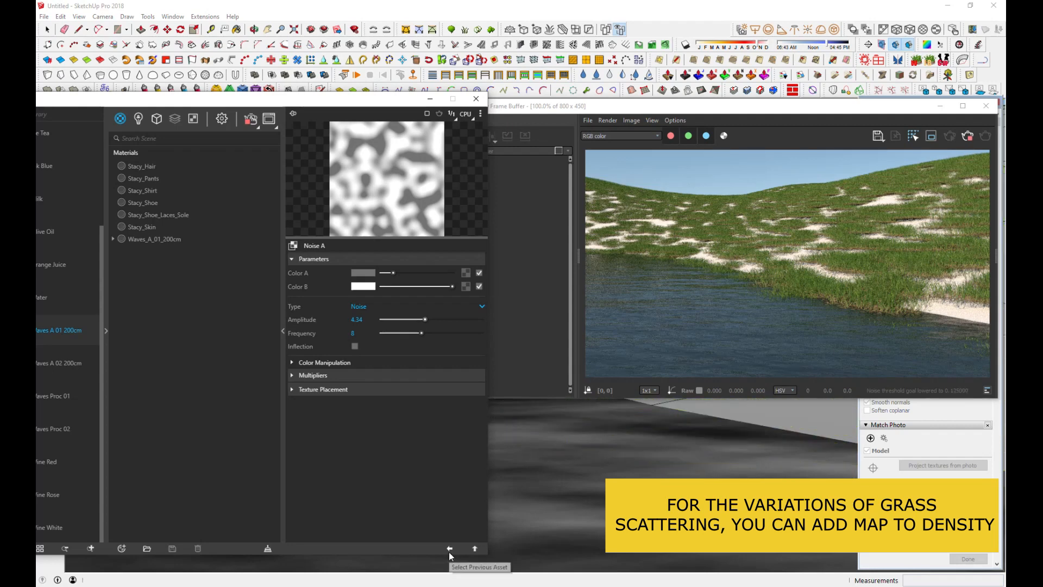
left_click(449, 549)
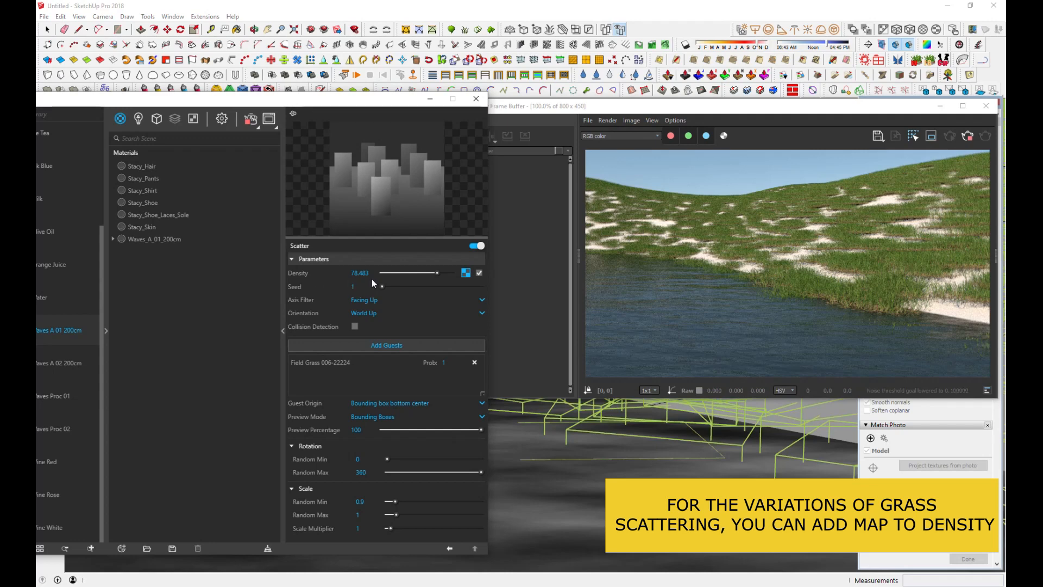
Step: Set the Scatter density to 76.846, the axis filter to All Faces and the orientation to Along Normals
left_click_drag(438, 272, 441, 277)
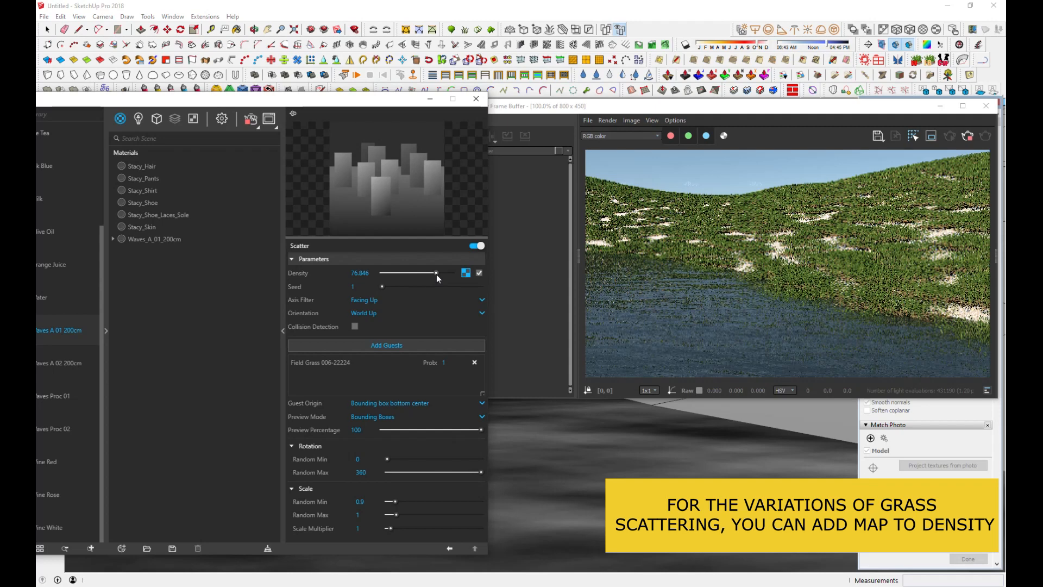
left_click(366, 301)
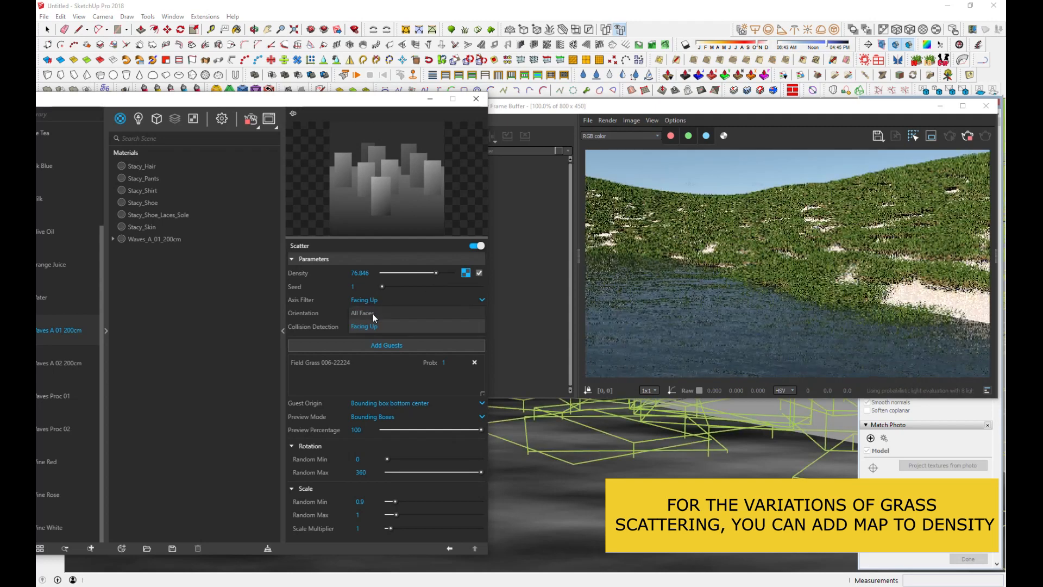
left_click(373, 313)
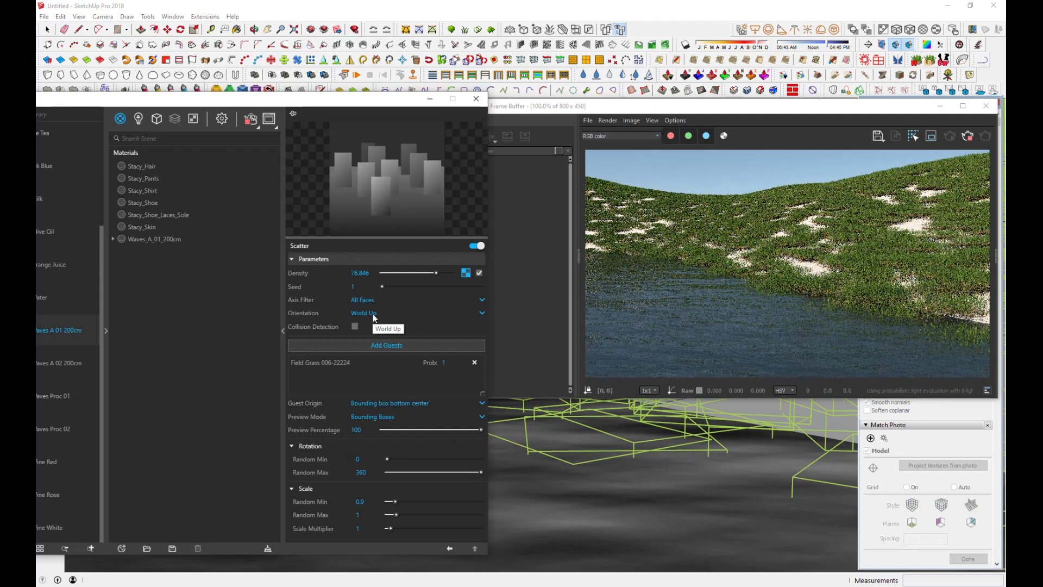
left_click(374, 311)
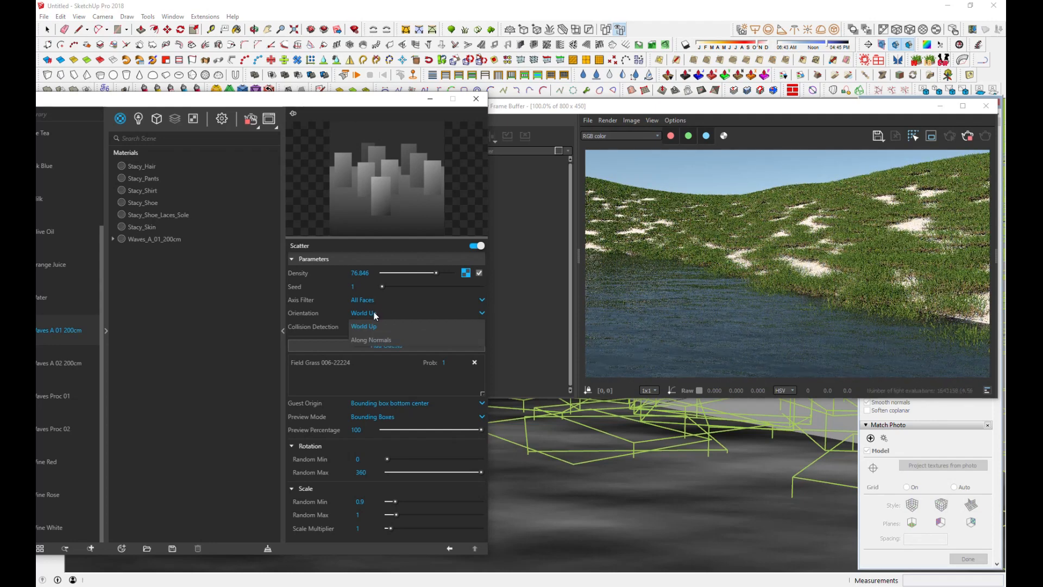
left_click(379, 340)
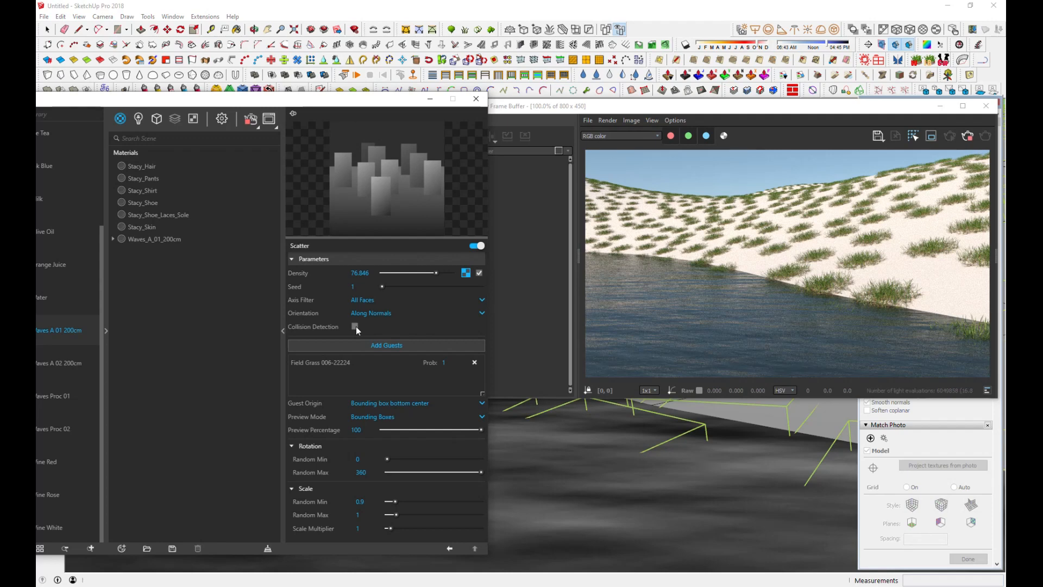
Step: Turn off the Scatter's collision detection with a minimum random rotation of 36, and stop the live render
left_click(355, 327)
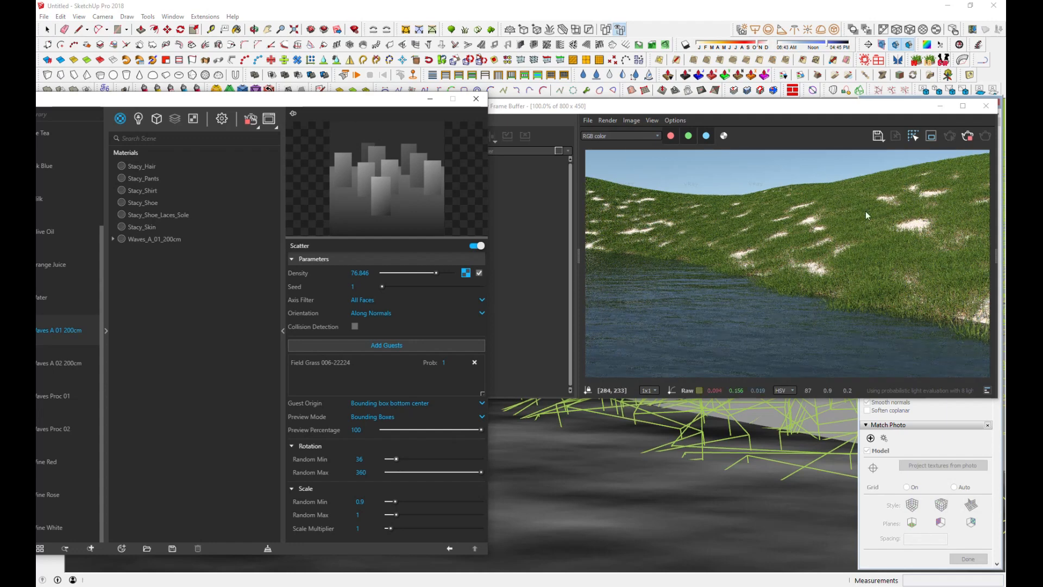
left_click(937, 153)
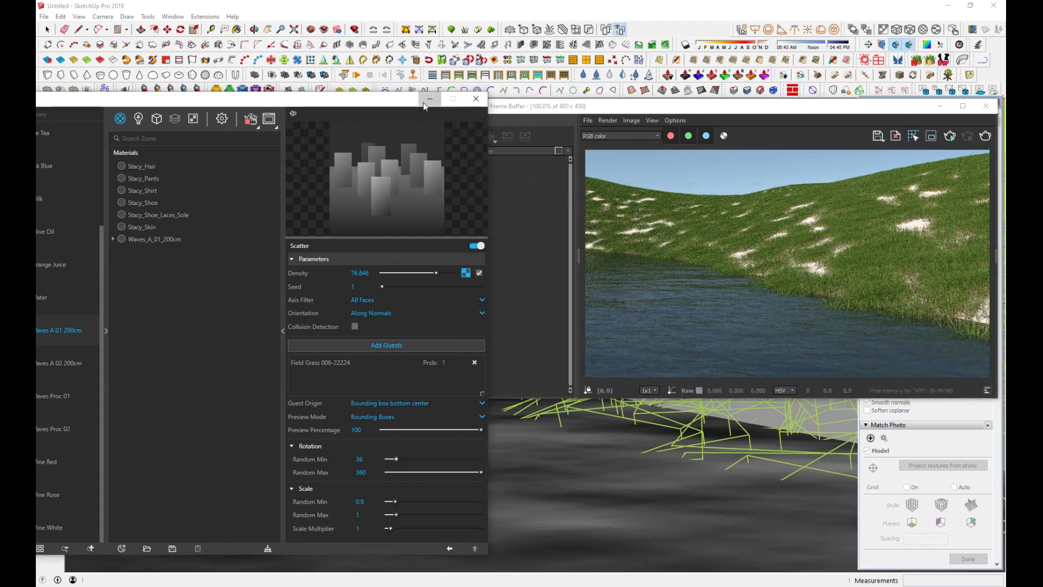
left_click(430, 99)
left_click(939, 106)
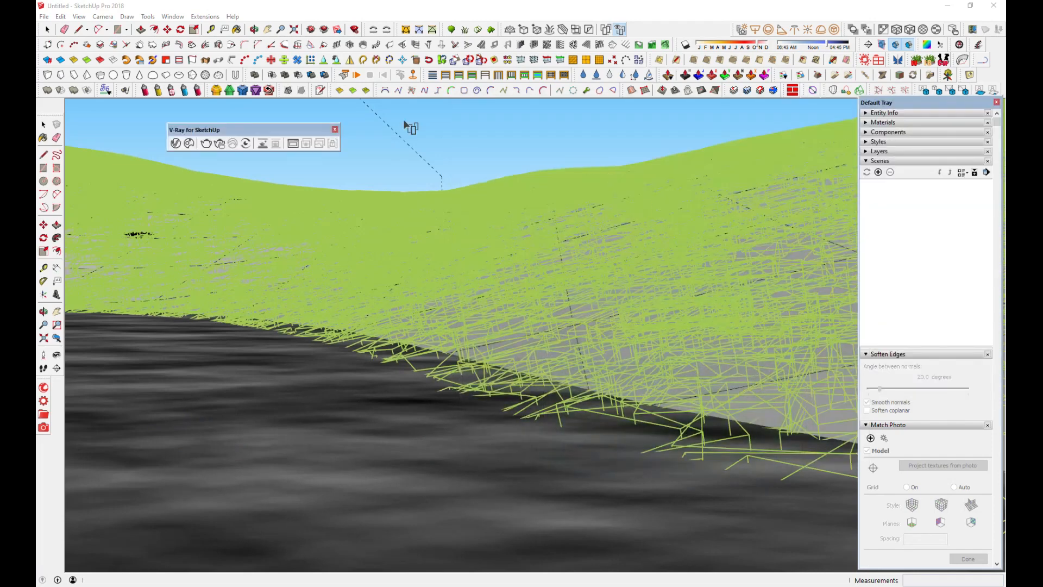
key("Escape")
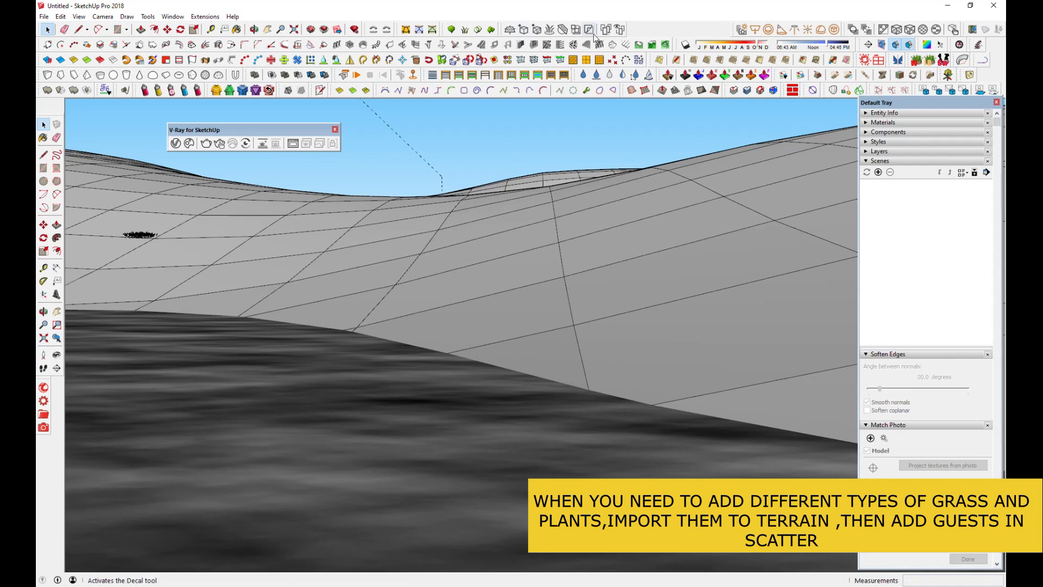
Step: Look through the Chaos Cosmos flowers, grass & rocks models and download Garden Lawn 002
left_click(189, 144)
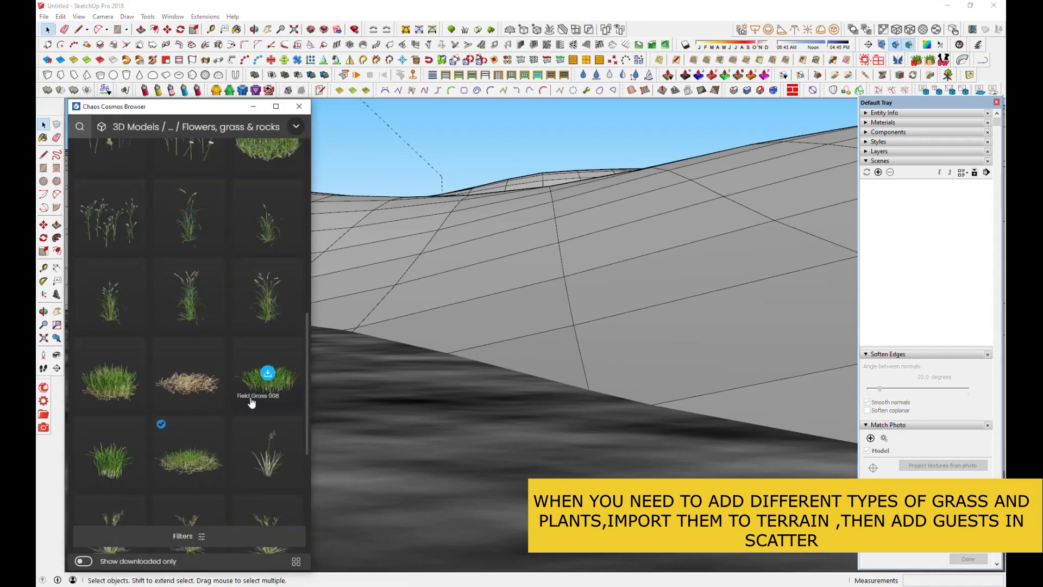
scroll(268, 402, "up", 1)
scroll(251, 402, "down", 3)
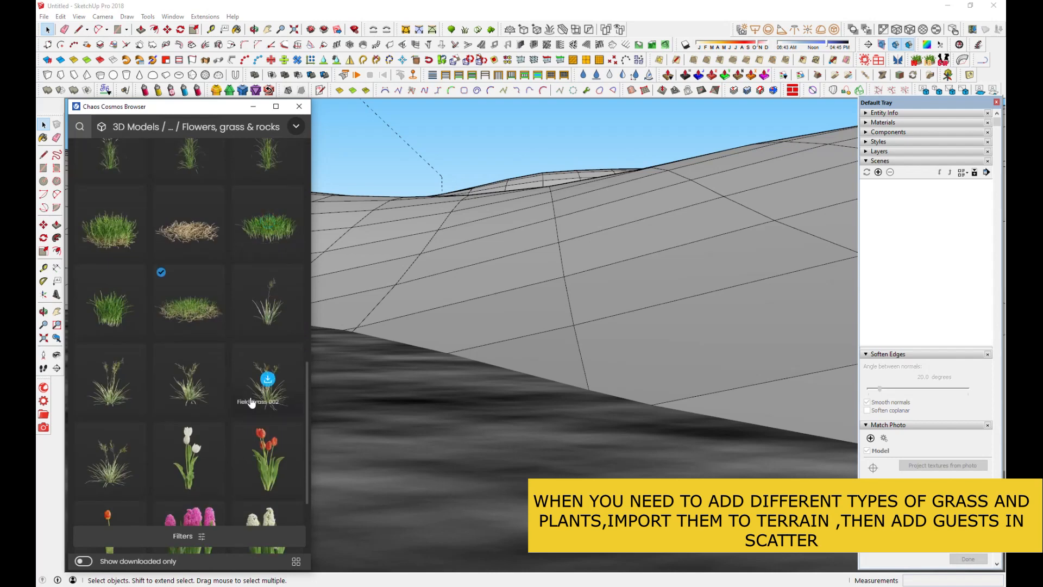
scroll(252, 402, "down", 6)
scroll(251, 402, "up", 1)
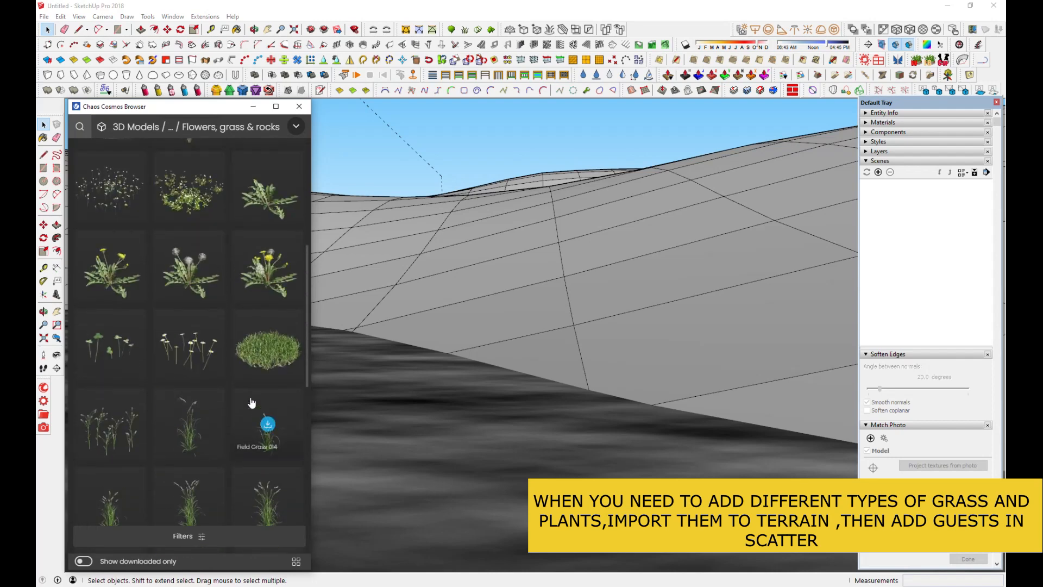
scroll(252, 402, "up", 3)
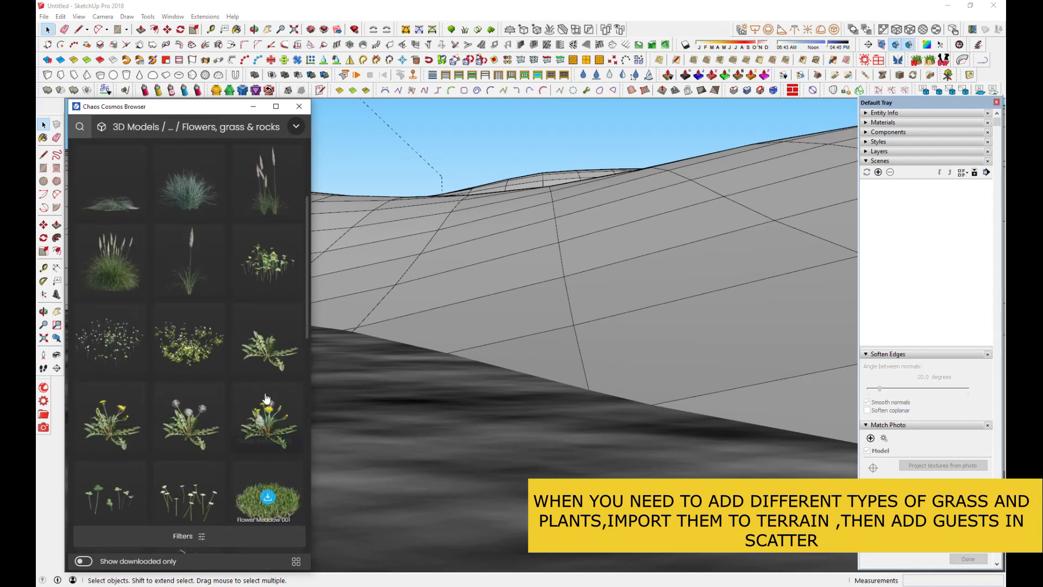
left_click(109, 340)
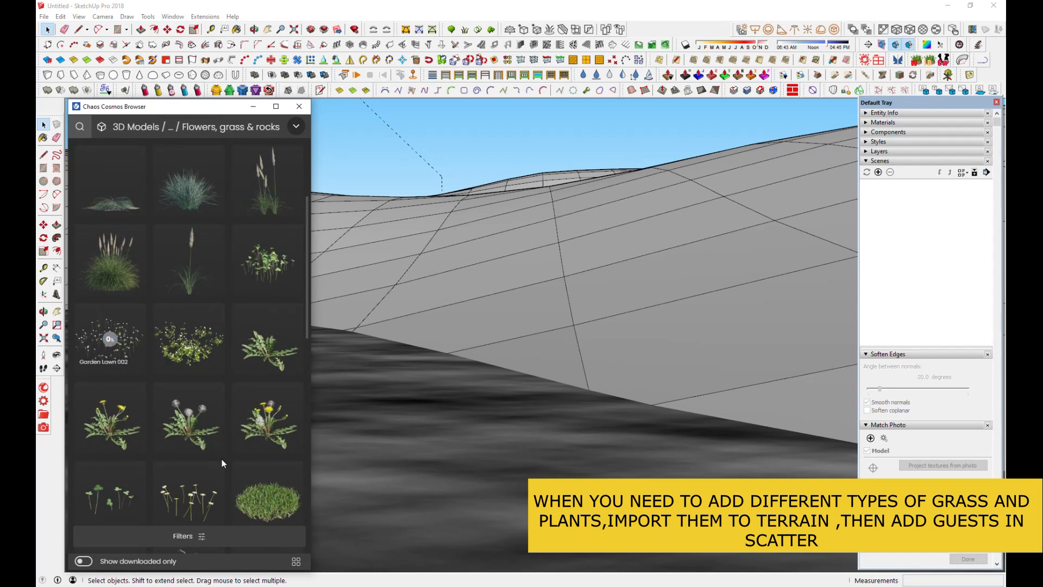
Step: Import Garden Lawn 002 and place it on the terrain slope
left_click(107, 354)
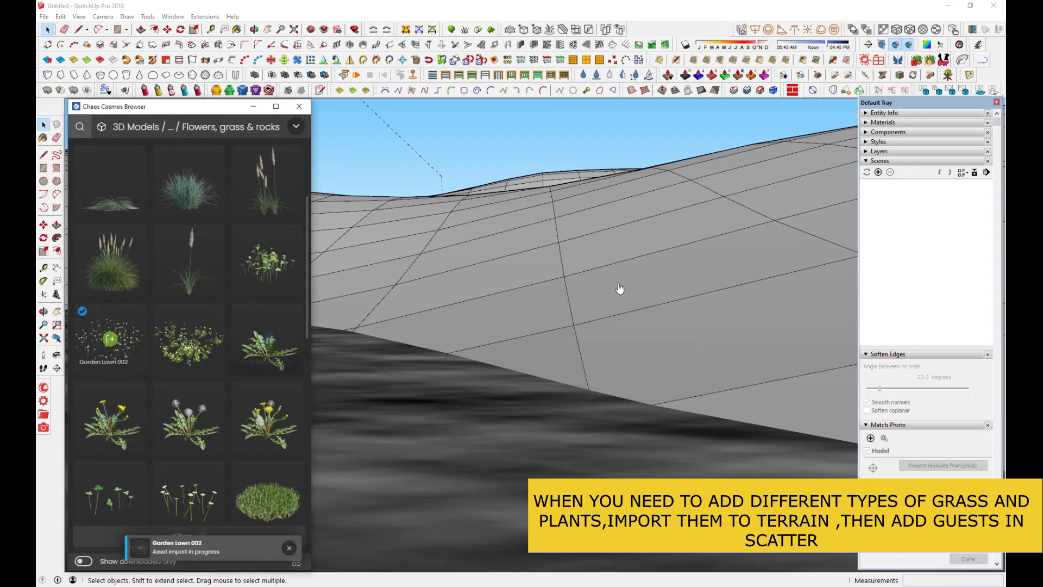
left_click(627, 278)
left_click(47, 30)
Step: Add the Garden Lawn 002 plants from the terrain as a second guest of the Scatter
left_click(177, 143)
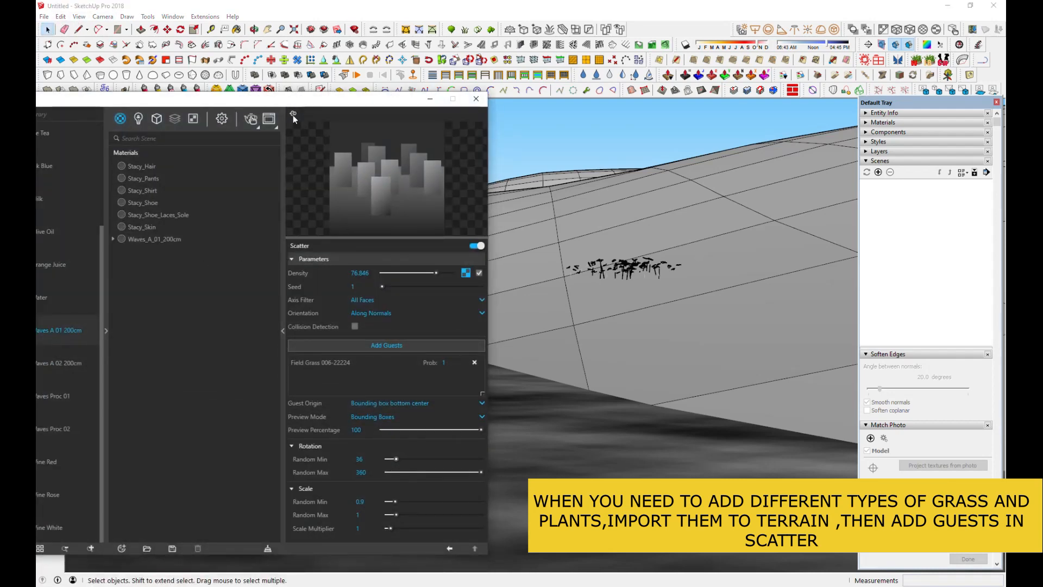
left_click_drag(308, 100, 333, 88)
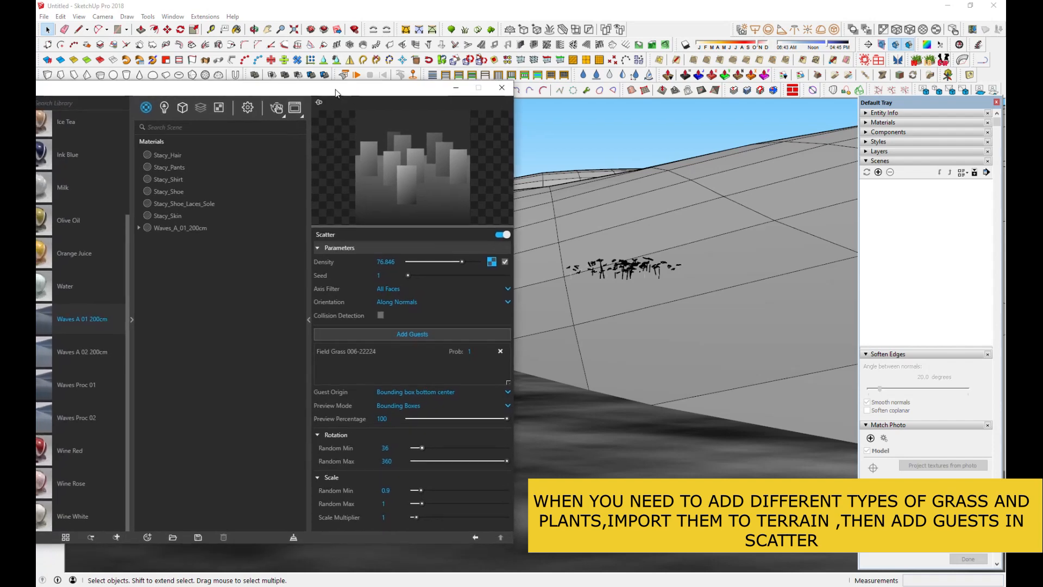
left_click(183, 108)
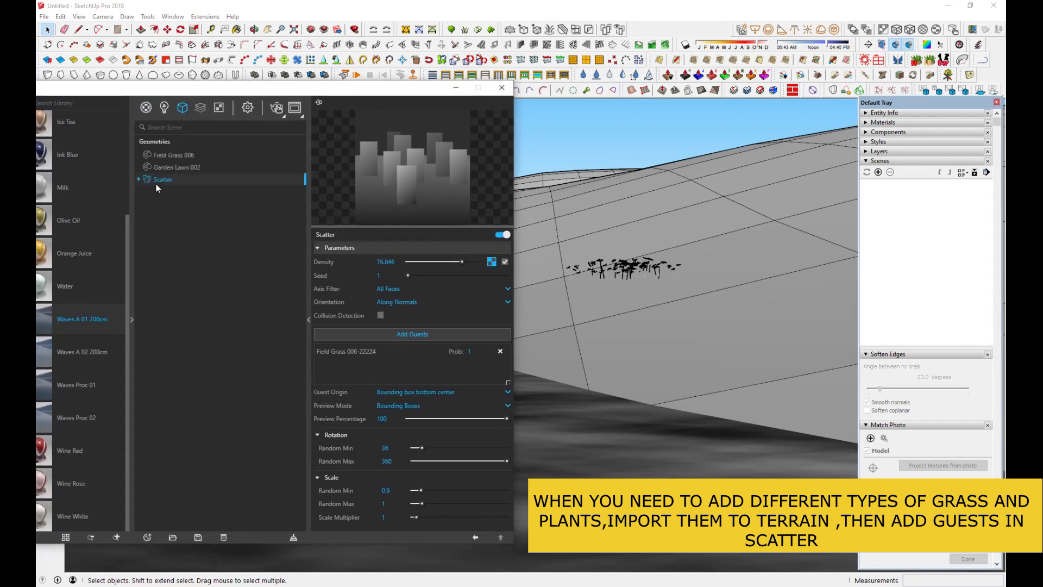
left_click(404, 341)
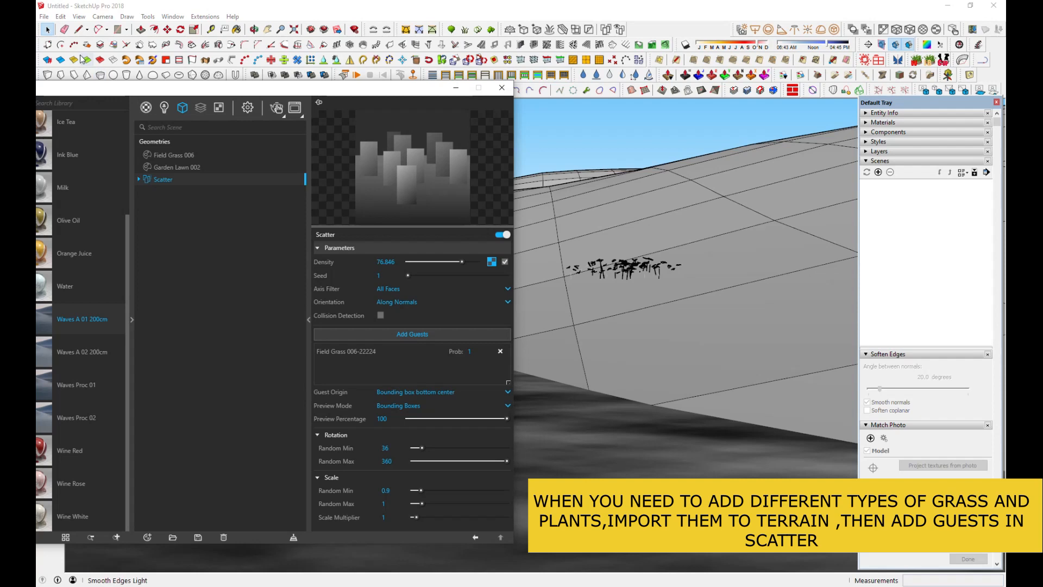
left_click(639, 267)
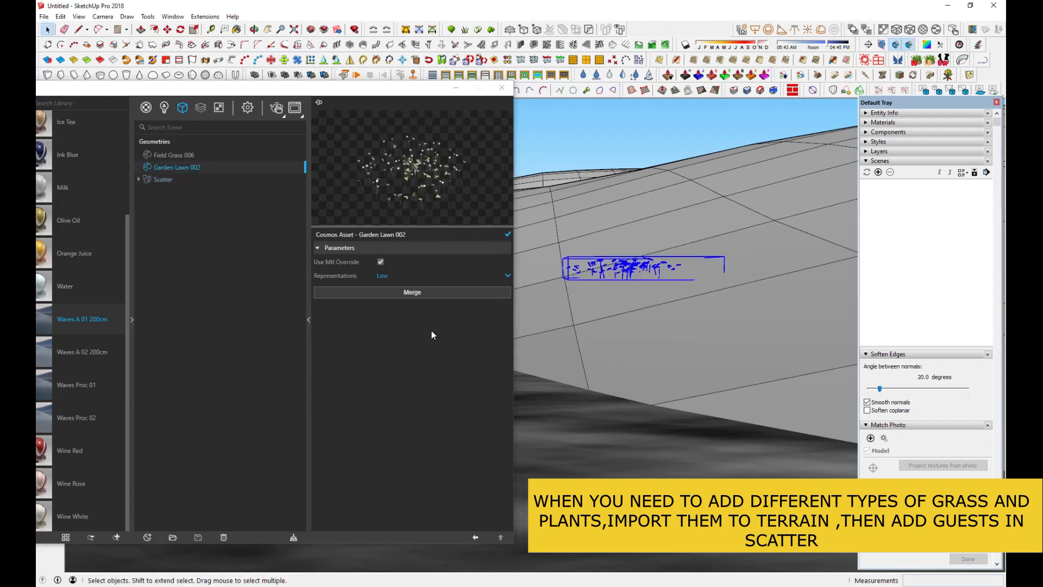
left_click(162, 180)
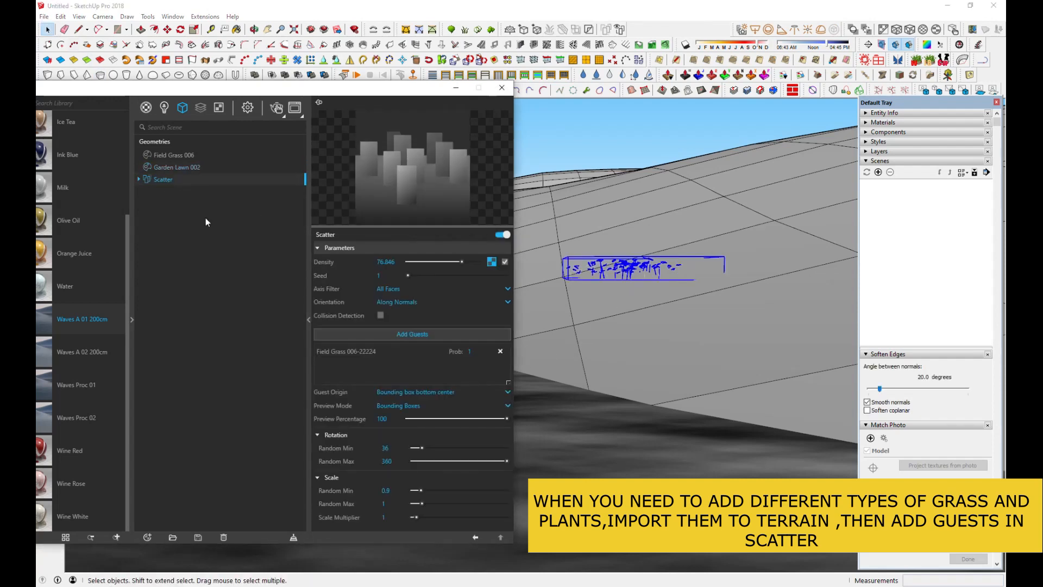
left_click(412, 334)
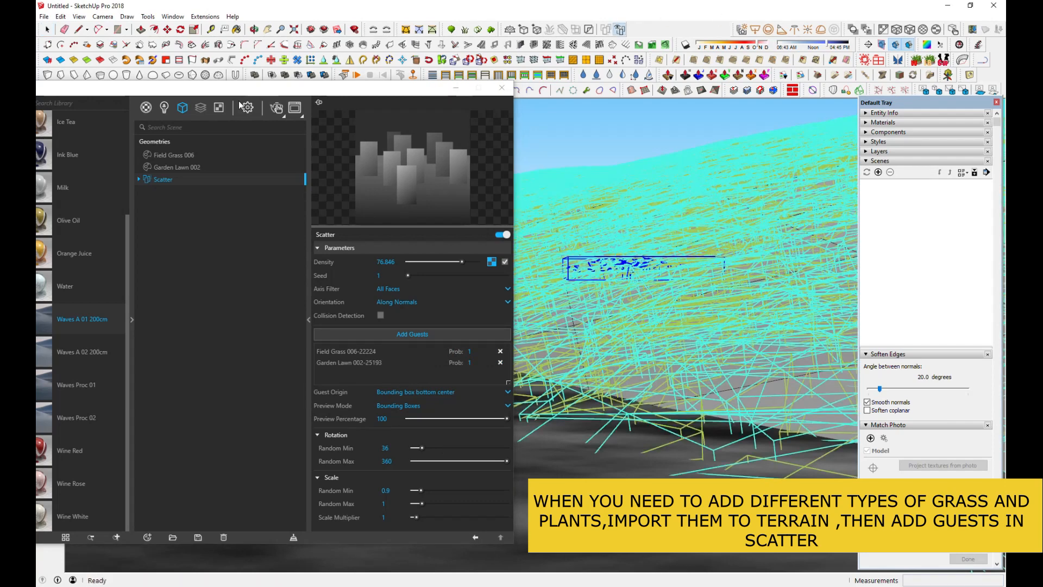
Step: Start an interactive render beside the asset editor and disable the noise map on the Scatter density
left_click_drag(245, 95, 239, 168)
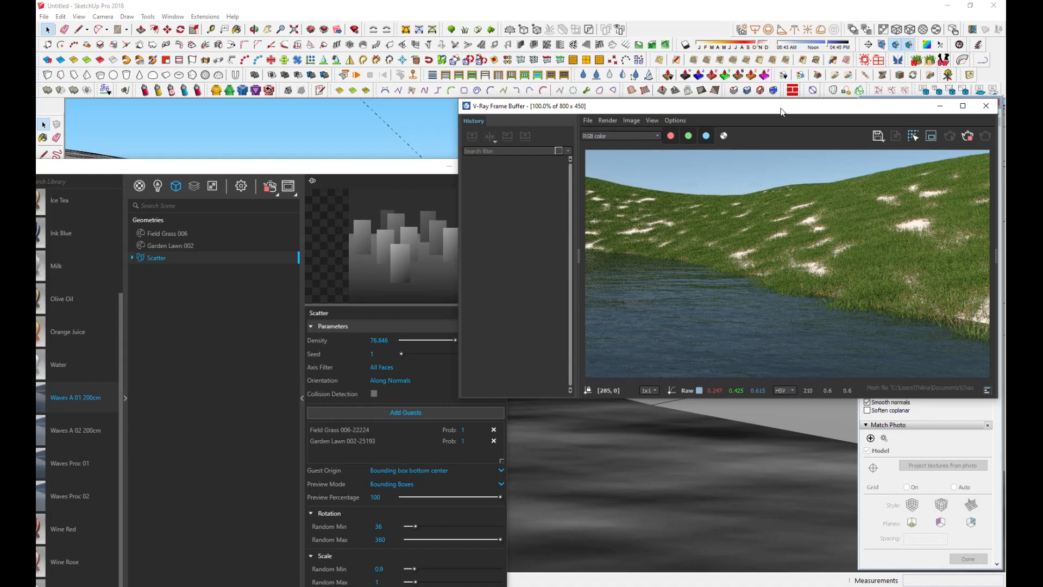
left_click_drag(781, 111, 686, 117)
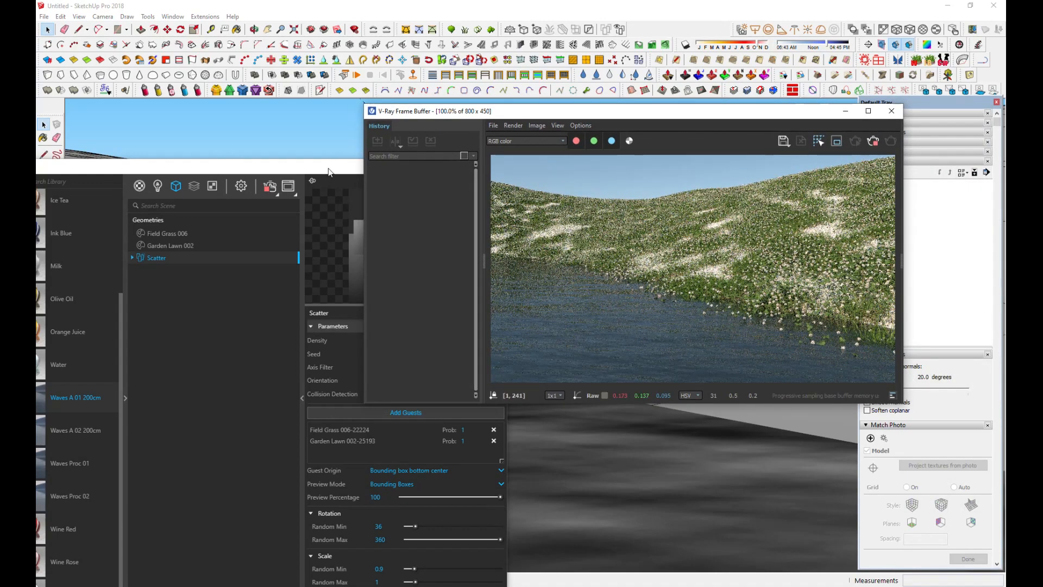
left_click_drag(327, 169, 253, 115)
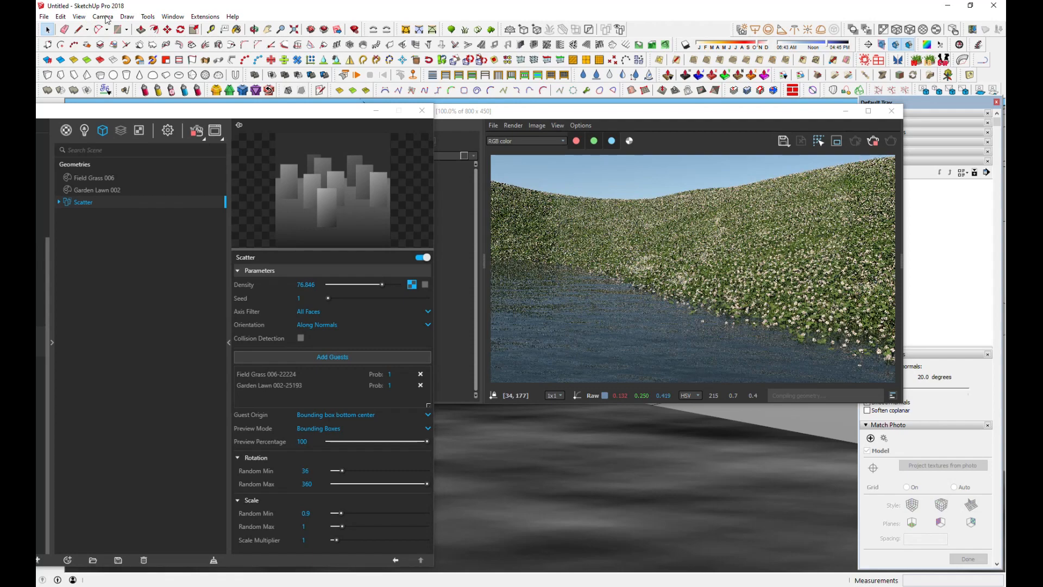
Step: Reframe the camera closer to the shoreline to examine the mixed grass and flowers in the live render
left_click(254, 29)
mouse_move(774, 437)
left_mouse_down()
mouse_move(549, 433)
mouse_move(691, 464)
mouse_move(507, 433)
mouse_move(604, 477)
left_mouse_up()
mouse_move(641, 525)
left_mouse_down("shift")
mouse_move(633, 484)
mouse_move(659, 536)
mouse_move(676, 522)
left_mouse_up("shift")
scroll(675, 522, "down", 4)
middle_click_drag(674, 521, 675, 475)
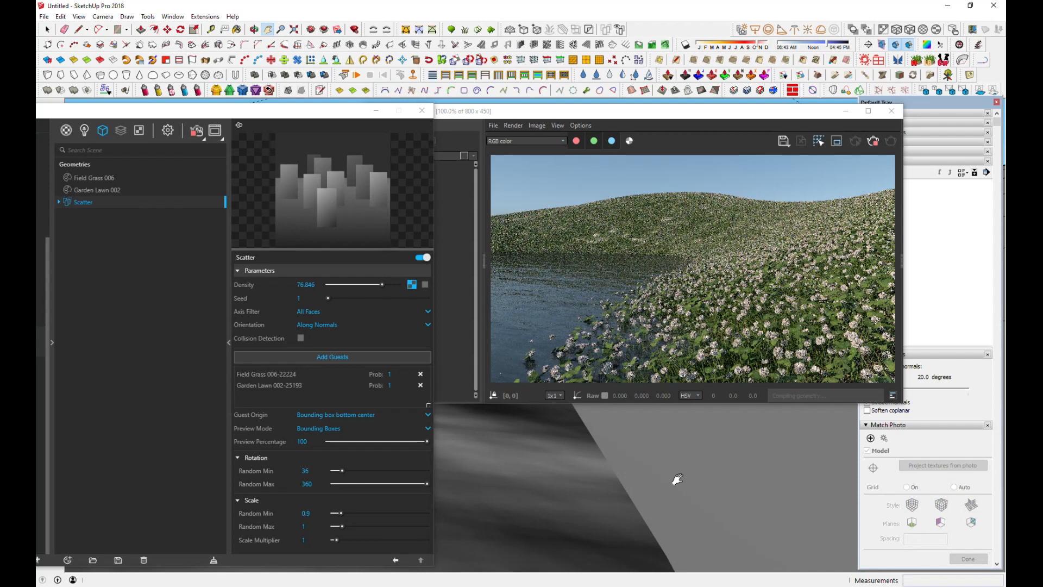
Step: Try probabilities of 4 and 20 for the Garden Lawn 002 guest in the Scatter
left_click(390, 386)
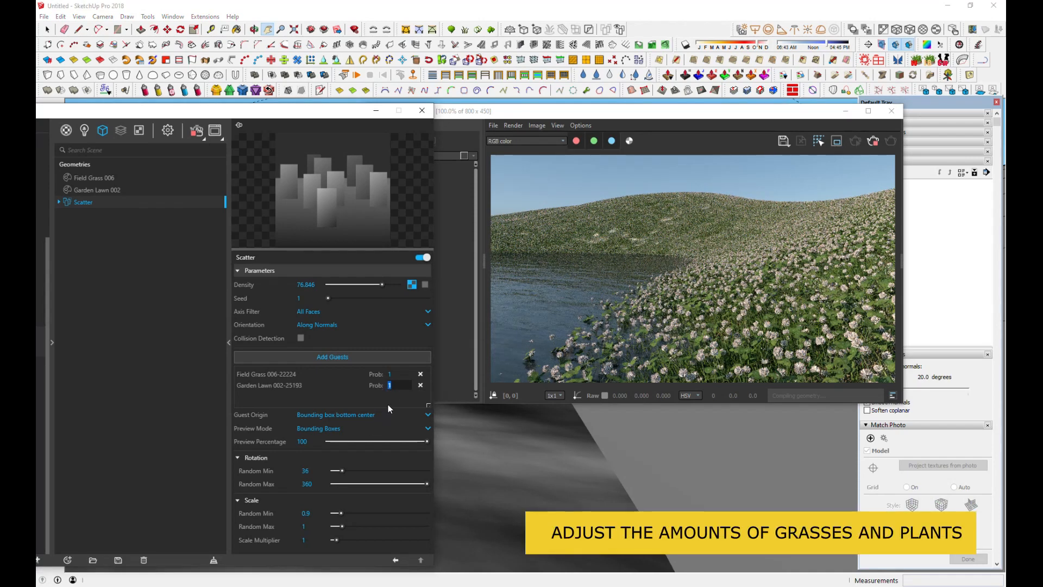
type("4")
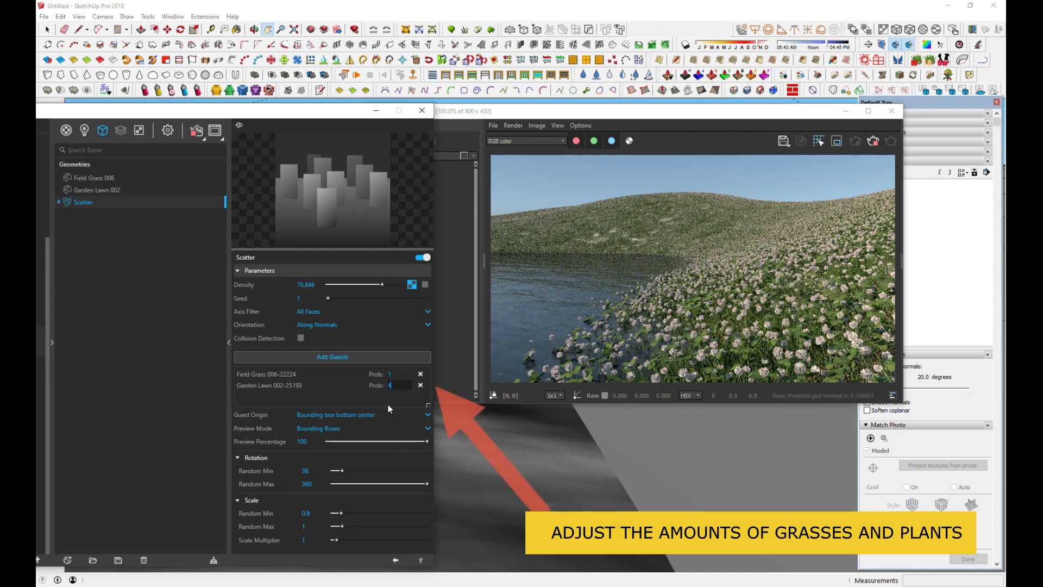
left_click(134, 409)
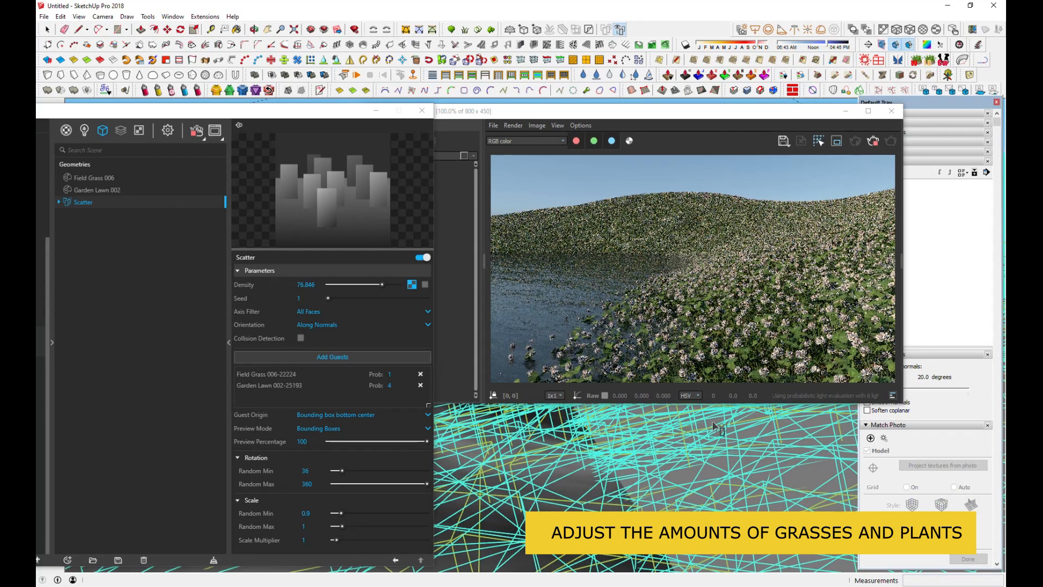
left_click(386, 387)
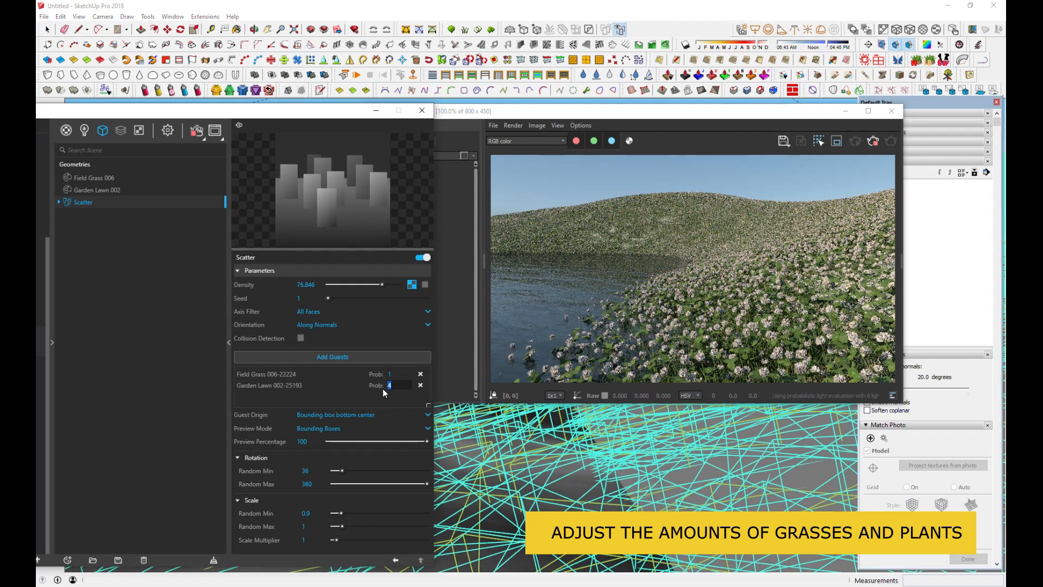
type("20")
key("Return")
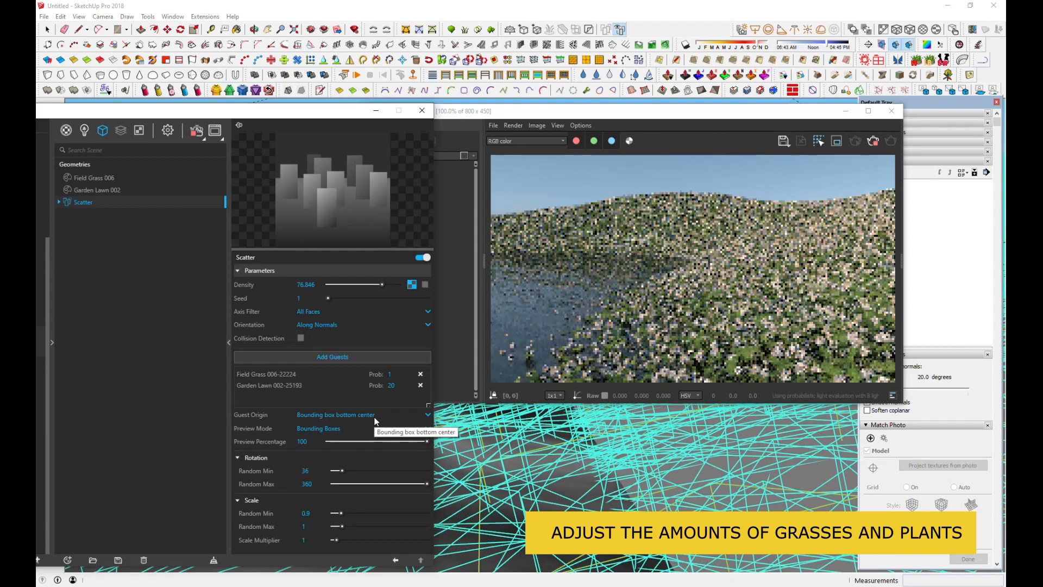
Step: Set the Scatter guest probabilities to 5 for Field Grass 006 and .3 for Garden Lawn 002
double_click(378, 385)
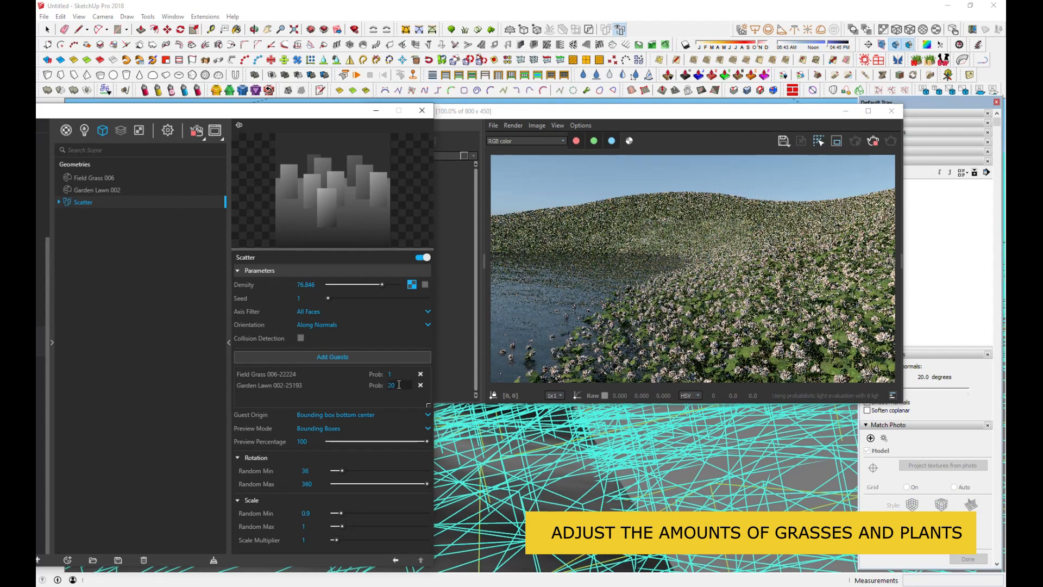
double_click(377, 379)
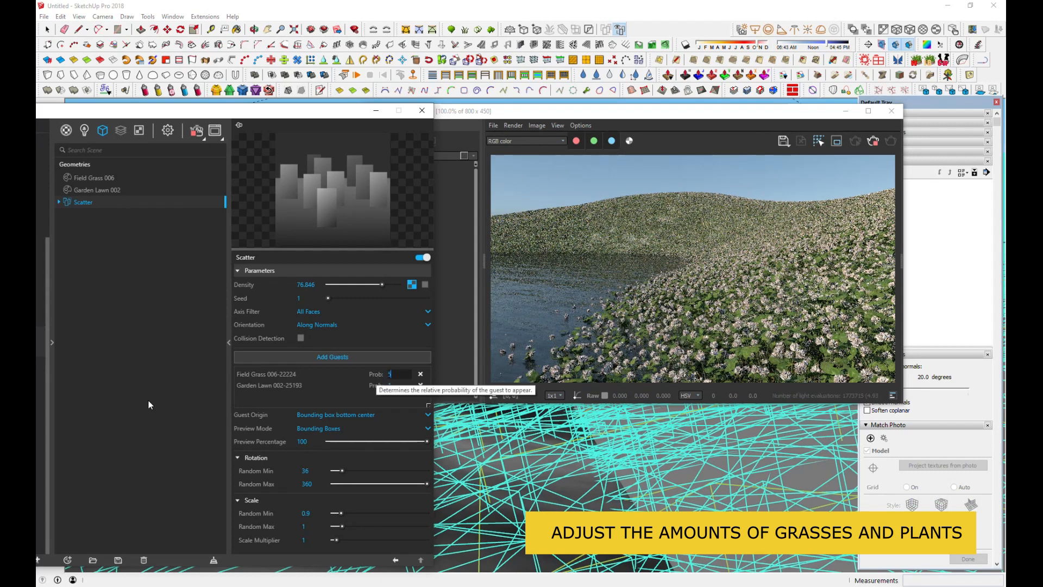
key("Return")
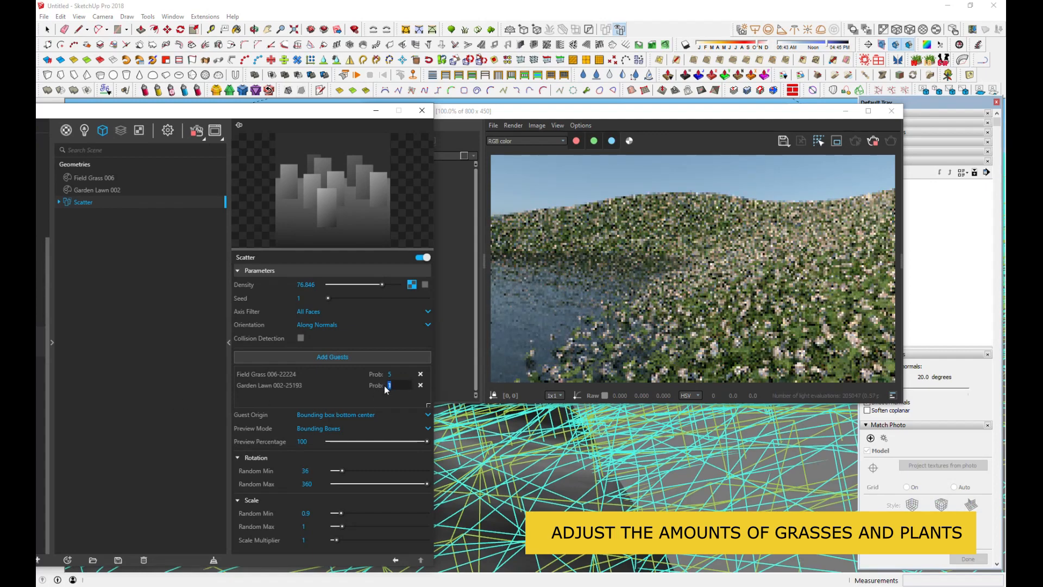
type(".3")
key("Return")
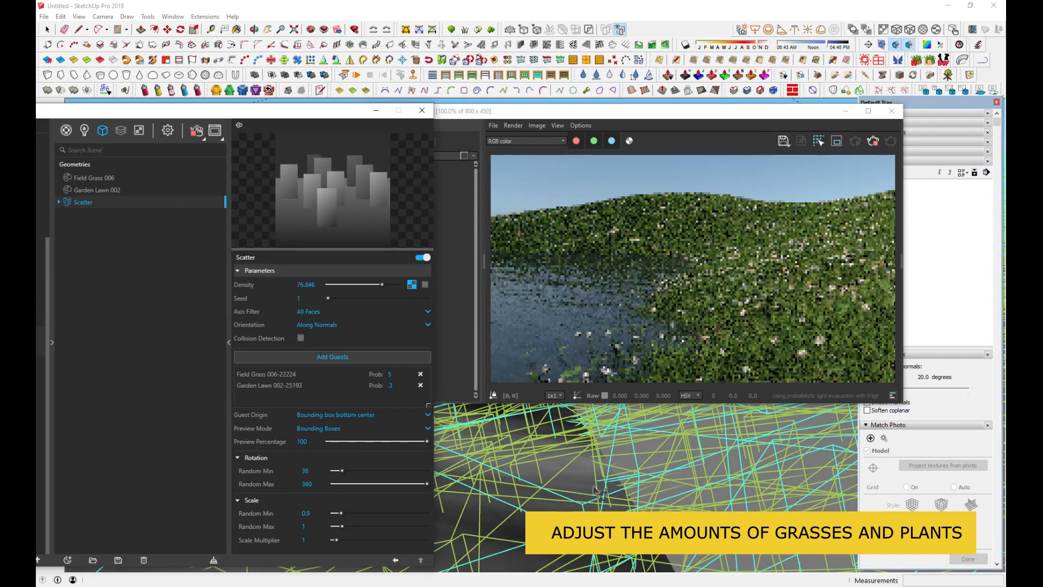
Step: Reframe the slope, stop the live render and reopen the Chaos Cosmos plant library
mouse_move(643, 486)
middle_mouse_down()
mouse_move(676, 473)
mouse_move(718, 476)
middle_mouse_up()
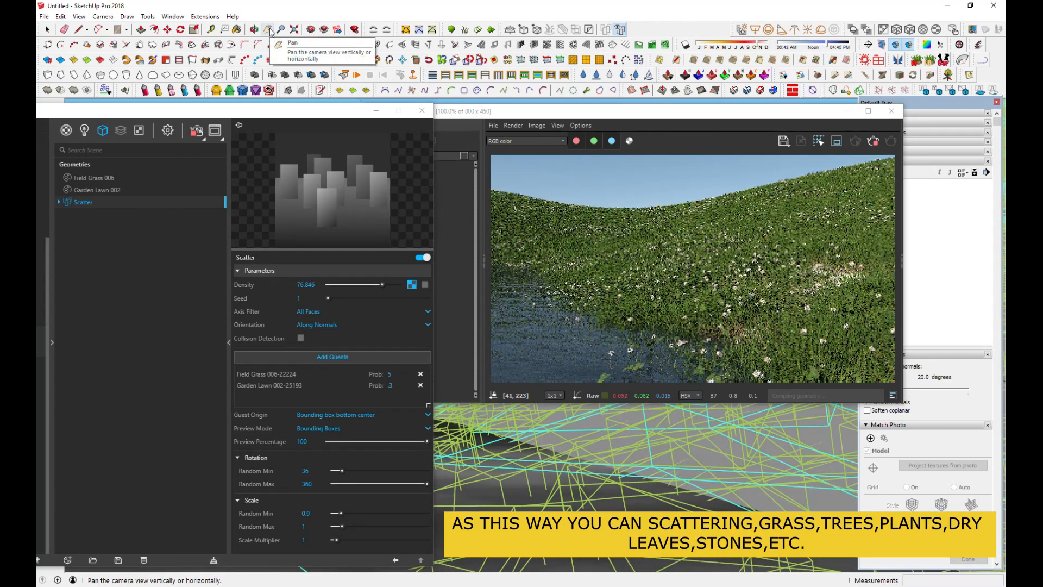
left_click(873, 142)
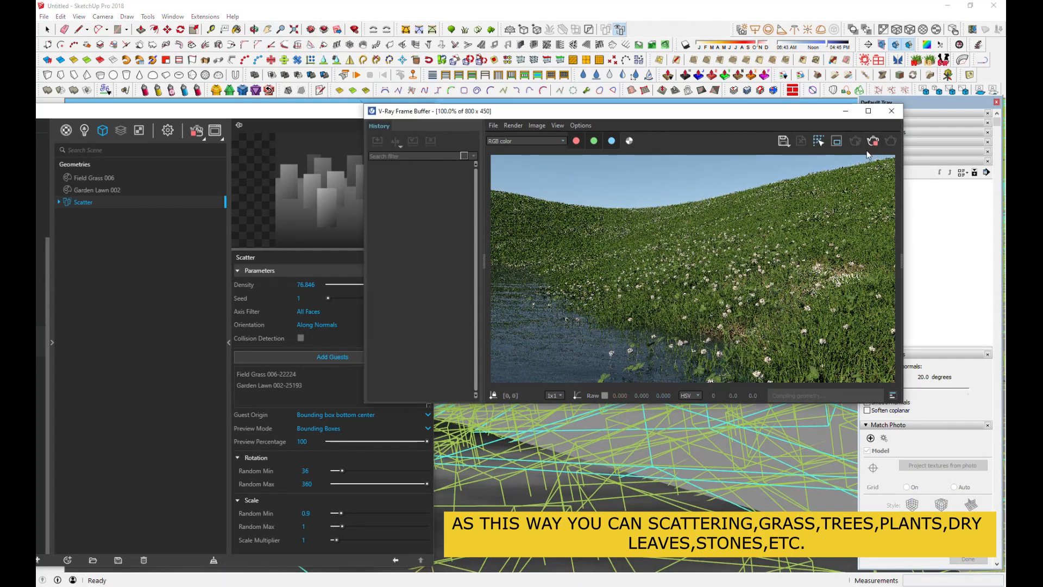
left_click(845, 112)
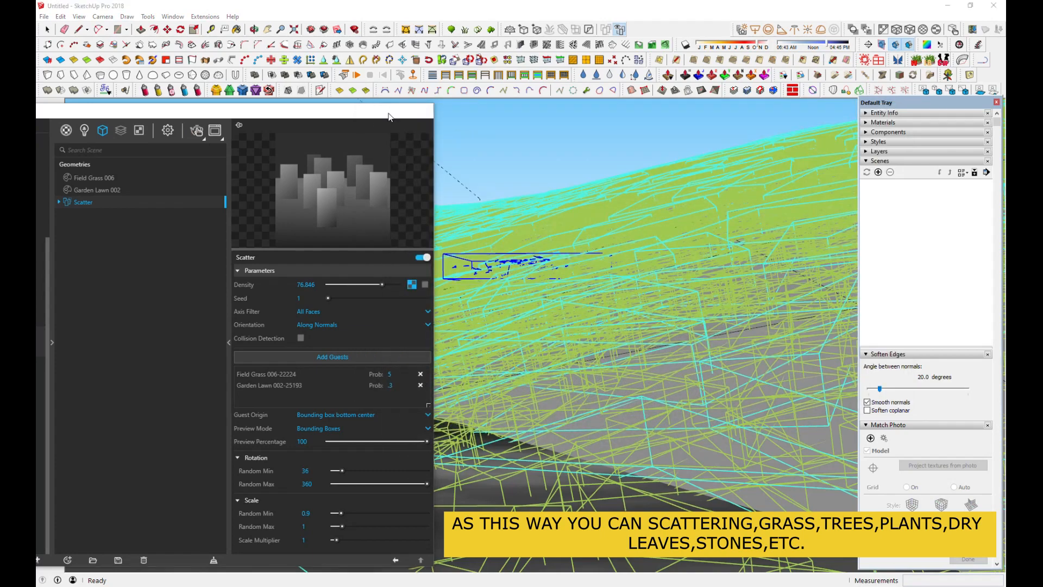
left_click(48, 30)
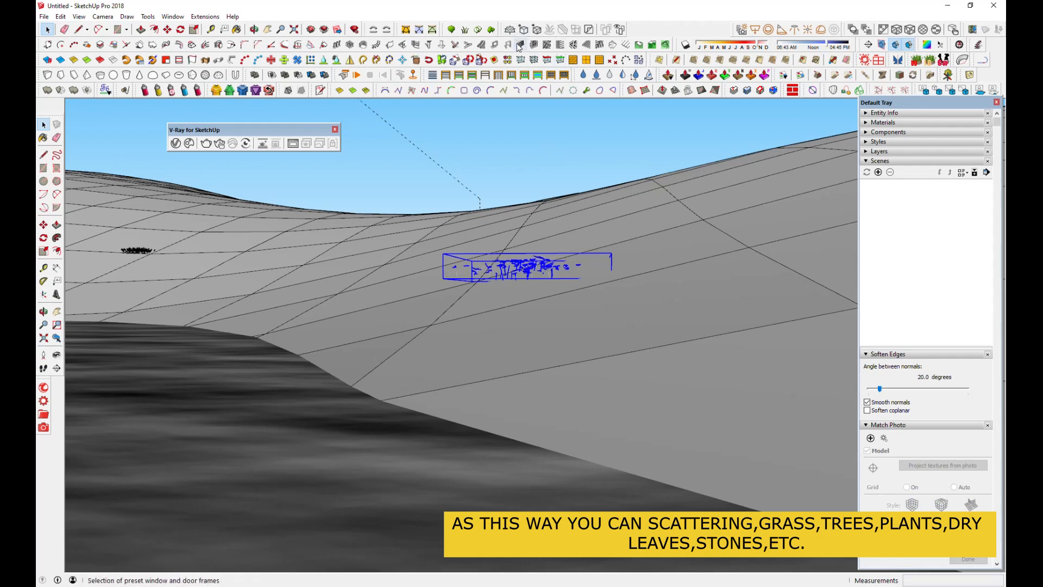
left_click(189, 144)
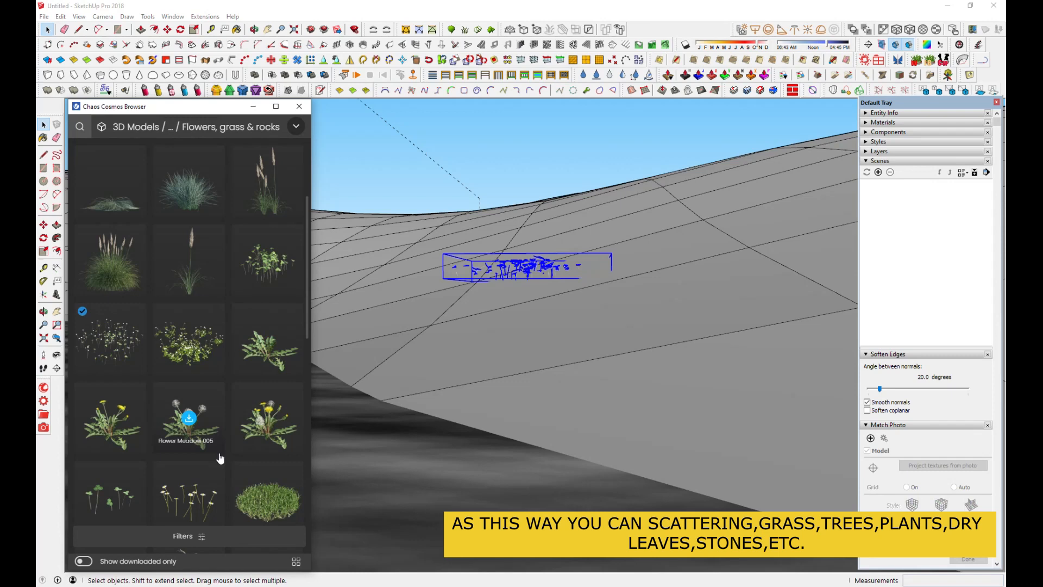
Step: Download Flower Meadow 004 from the Chaos Cosmos library and place it on the slope beside the existing plant
scroll(220, 459, "down", 1)
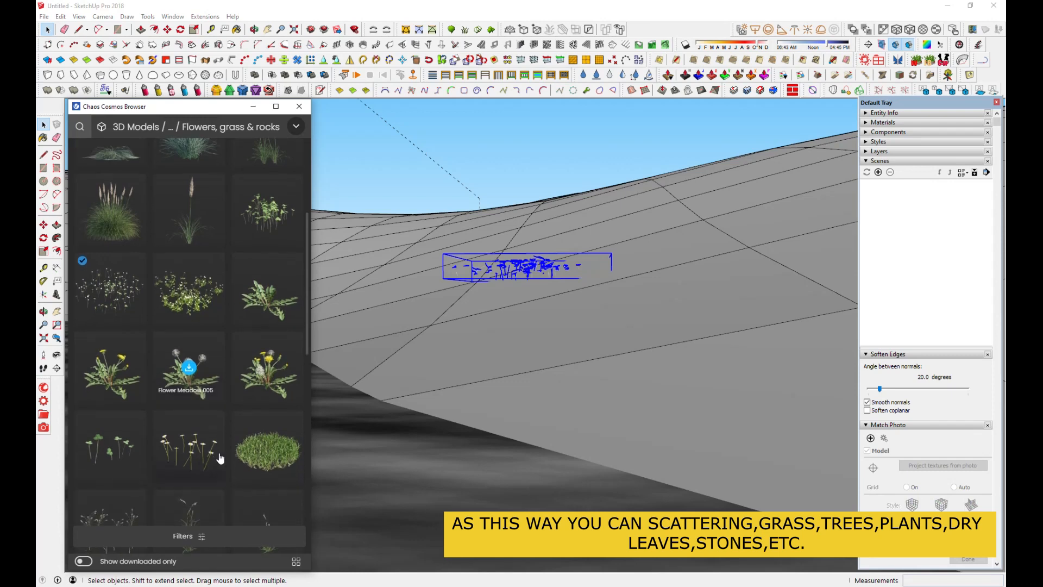
left_click(270, 370)
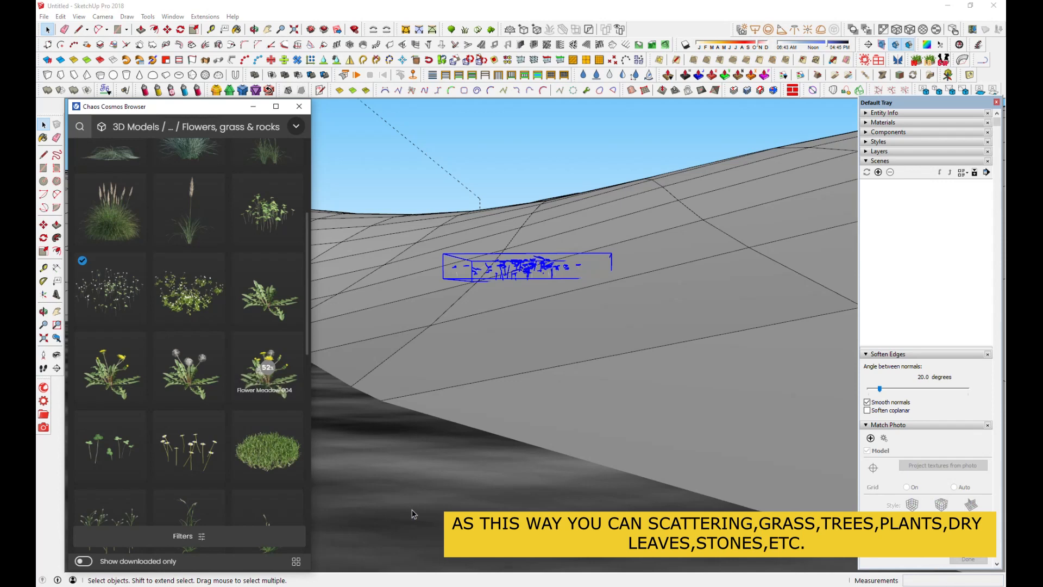
left_click(272, 379)
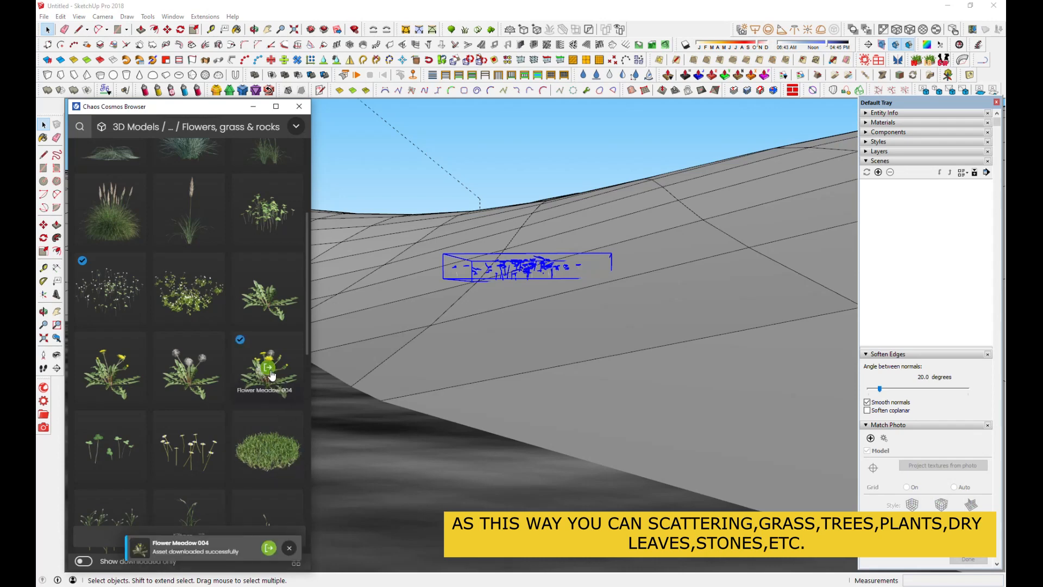
left_click(48, 30)
Step: Add the placed Flower Meadow 004 as a guest of the Scatter and start the live render
left_click(176, 143)
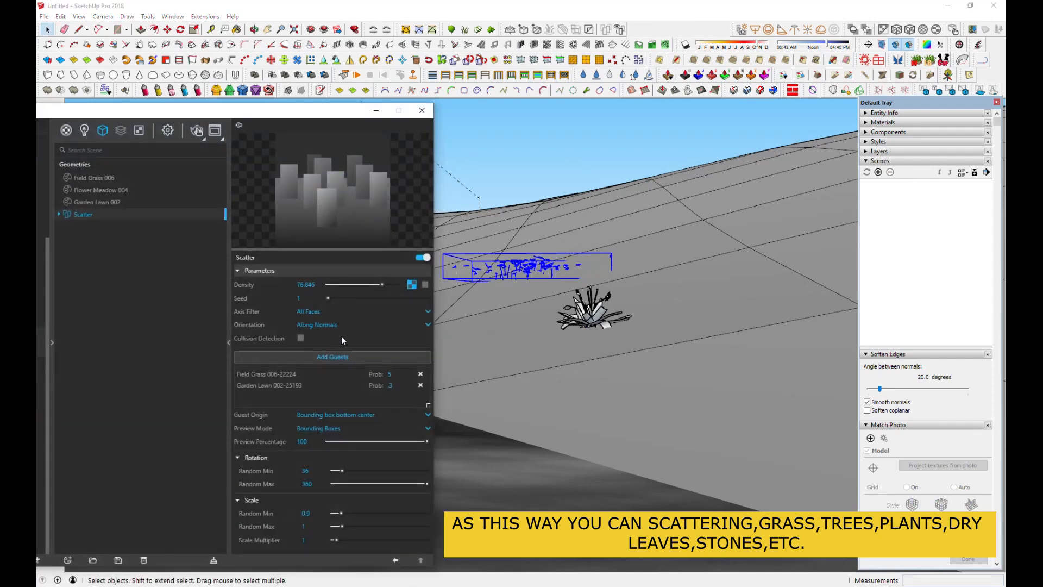
left_click(595, 326)
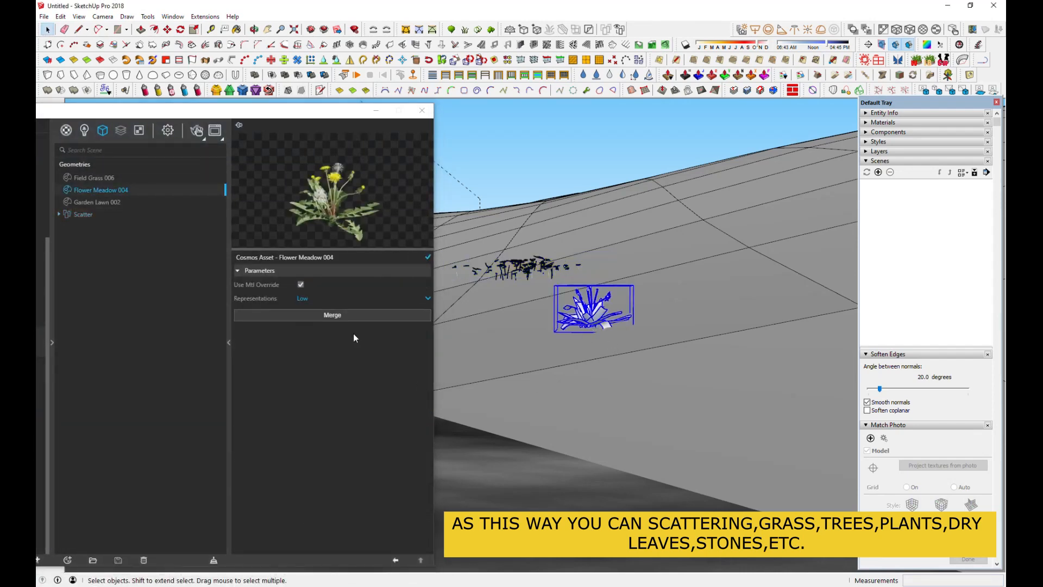
left_click(85, 214)
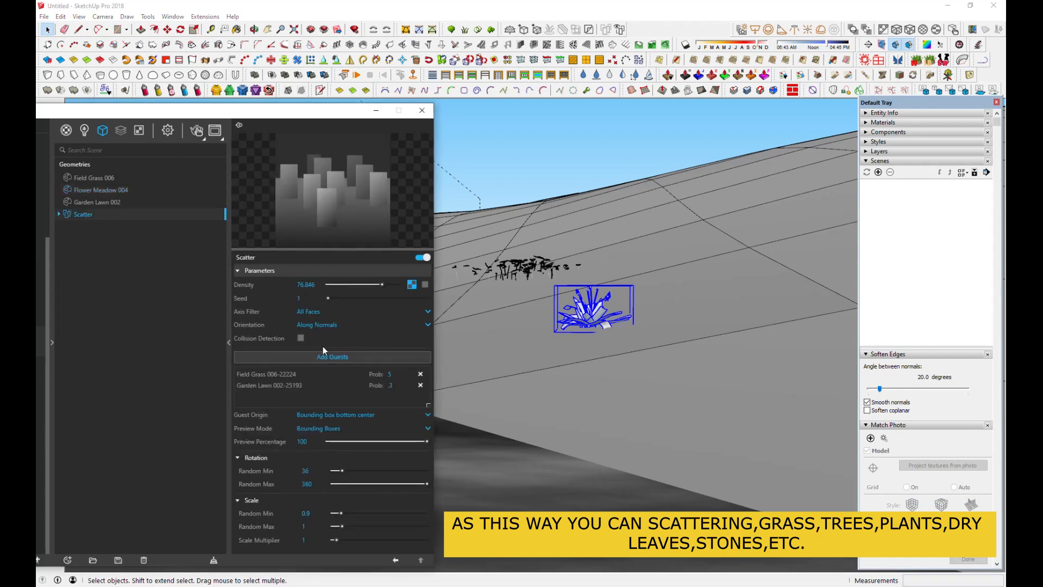
left_click(338, 358)
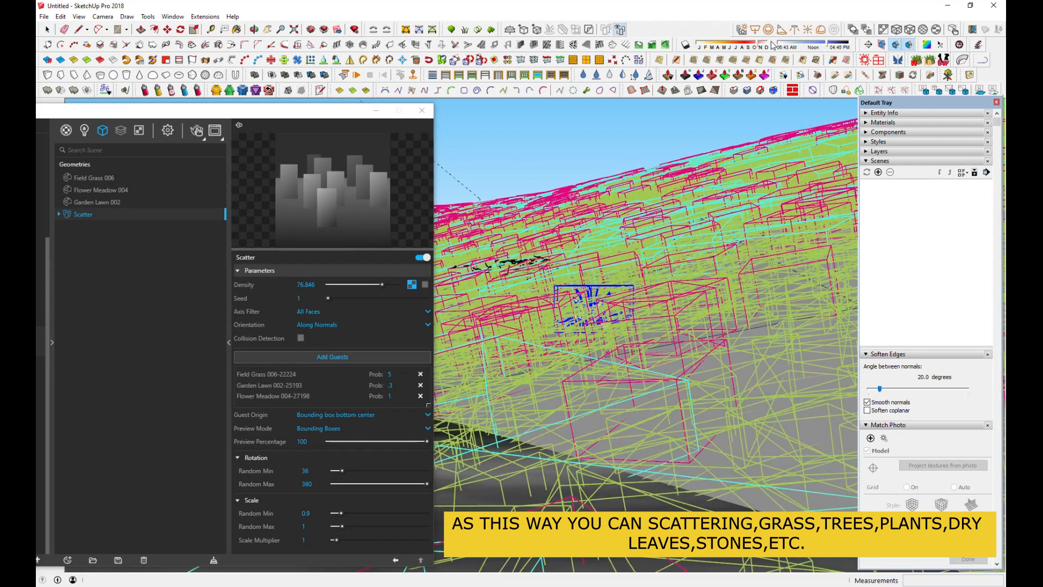
left_click(198, 132)
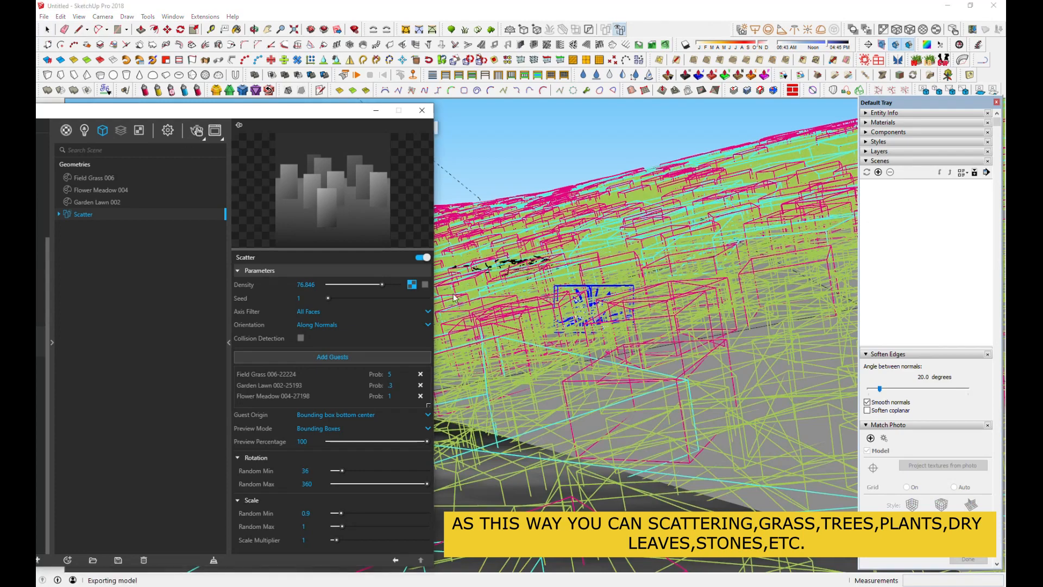